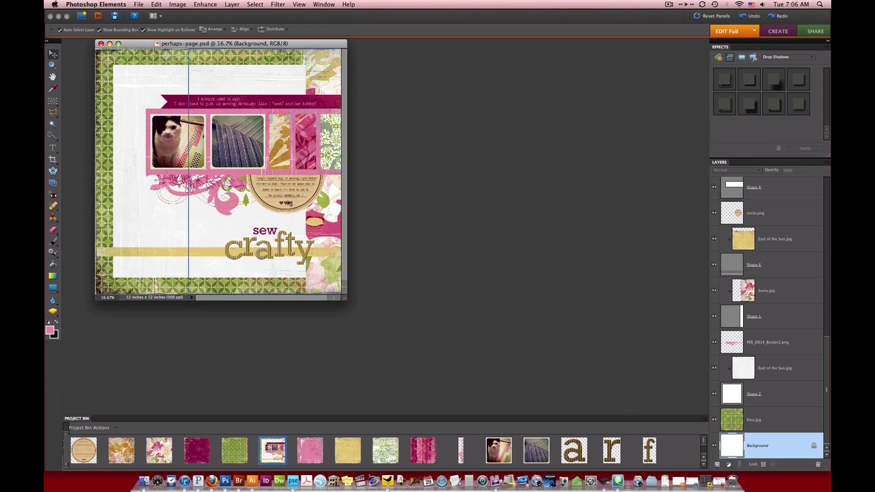
# Move the perhaps-page.psd window aside and create a blank white 12 x 12 inch RGB file at 300 pixels/inch
pyautogui.moveTo(177, 45); pyautogui.dragTo(522, 54)
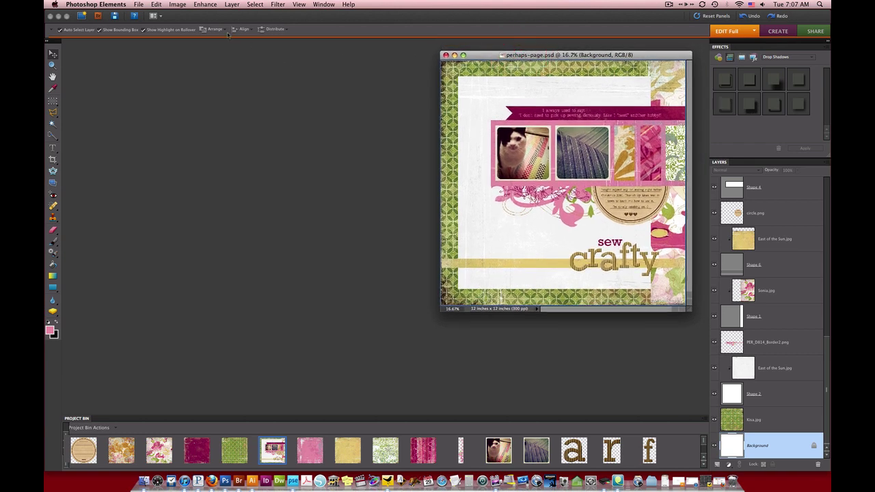
pyautogui.click(138, 4)
pyautogui.moveTo(167, 17)
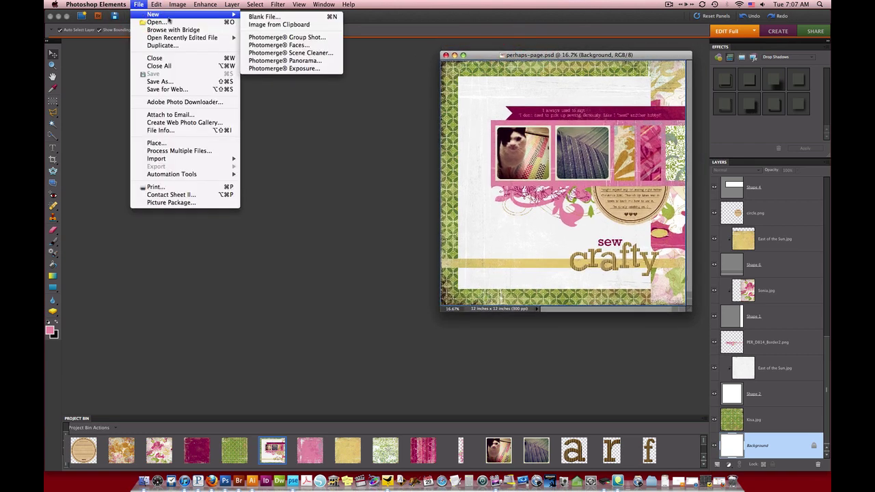
pyautogui.click(274, 17)
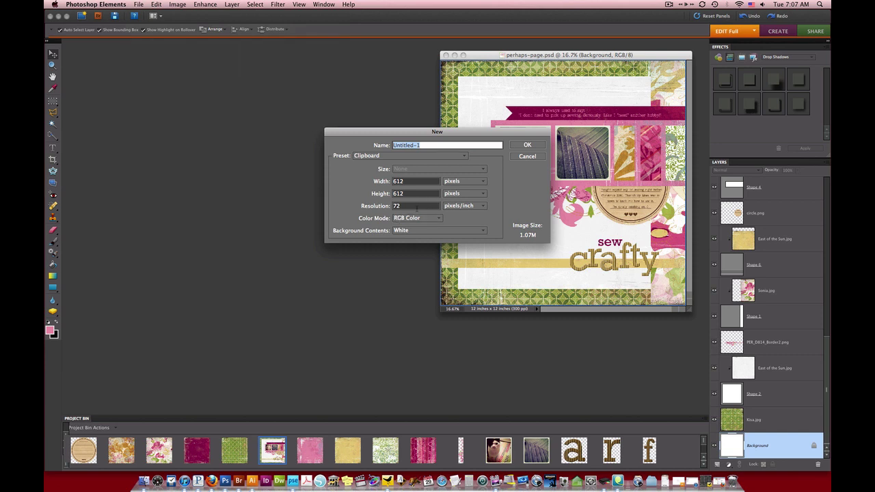
pyautogui.click(463, 181)
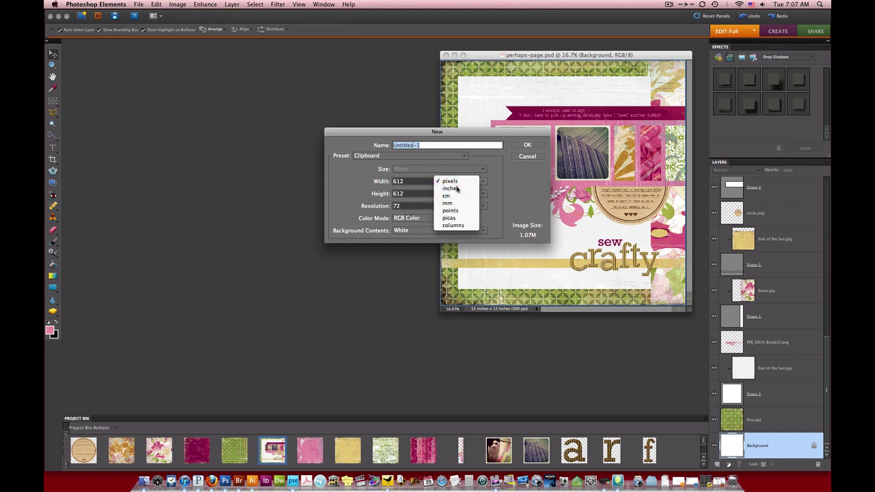
pyautogui.click(455, 187)
pyautogui.click(359, 176)
pyautogui.write('12')
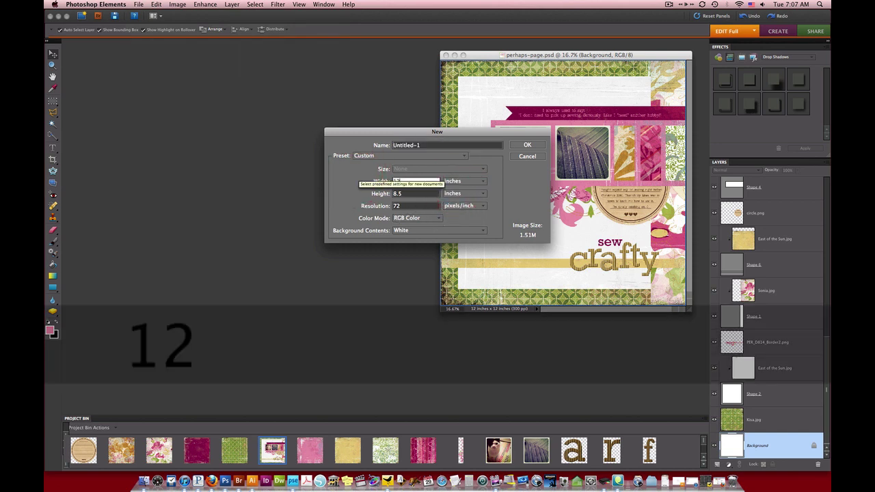
pyautogui.press('Tab')
pyautogui.write('12')
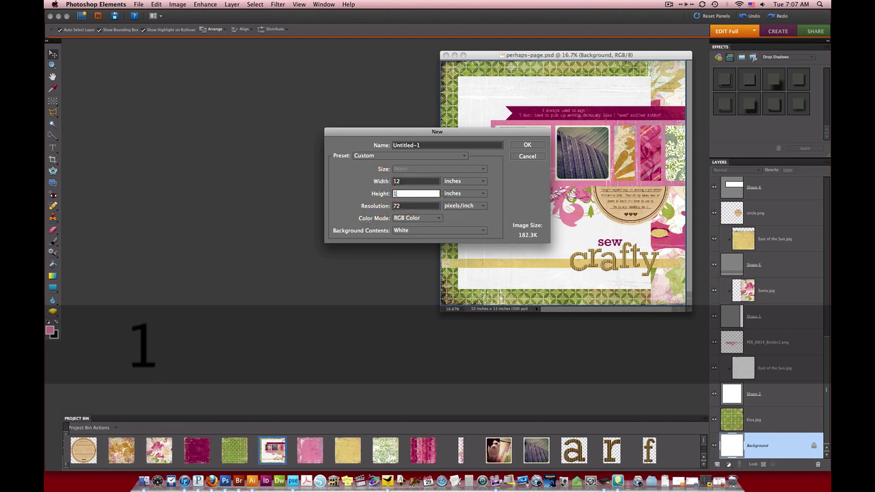
pyautogui.click(410, 207)
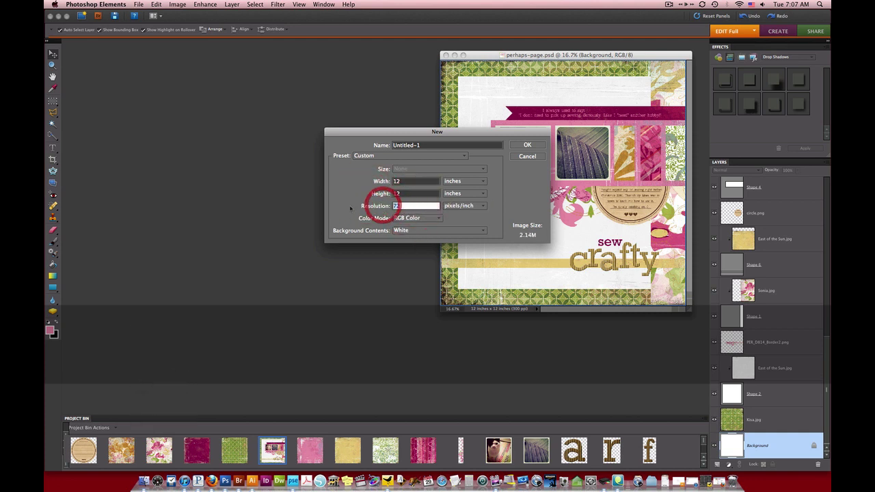
pyautogui.write('300')
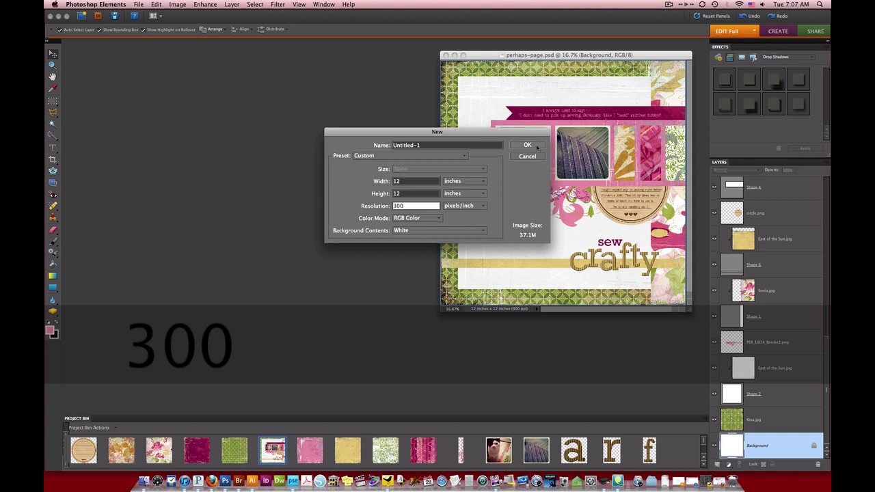
pyautogui.click(528, 145)
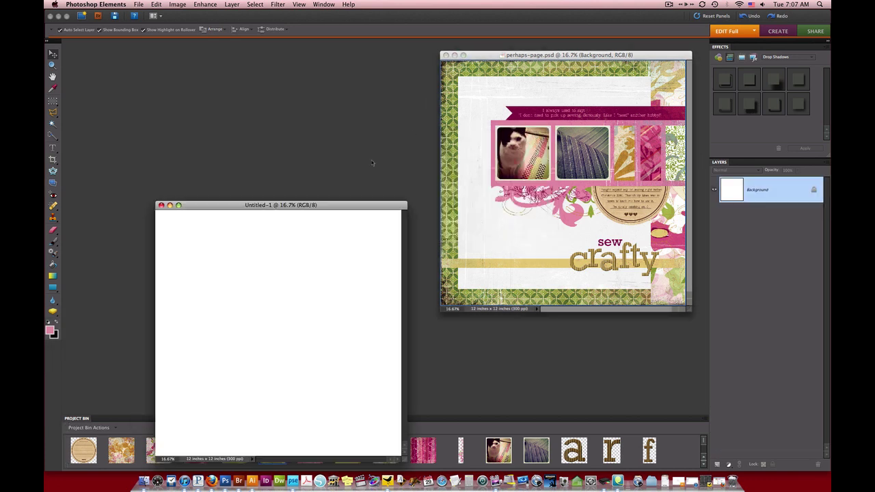
# Enlarge the new blank document's window and position it beside the perhaps-page.psd reference layout
pyautogui.moveTo(350, 209); pyautogui.dragTo(283, 65)
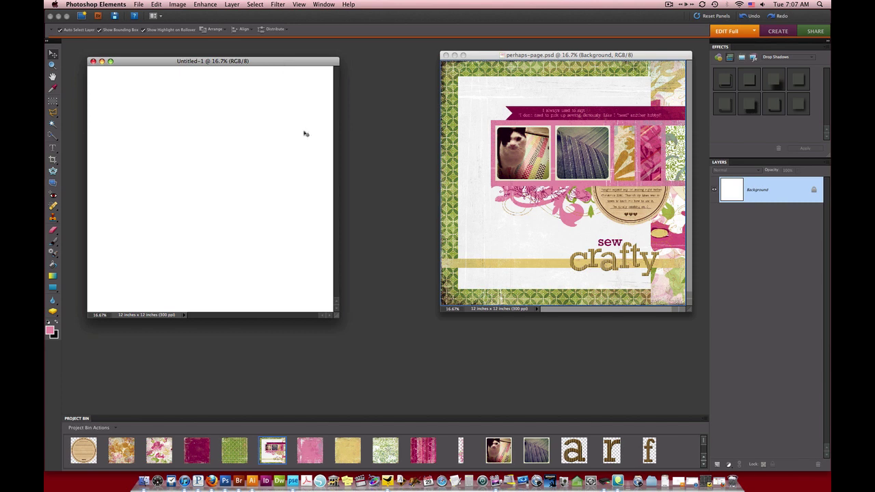
pyautogui.moveTo(337, 316); pyautogui.dragTo(448, 412)
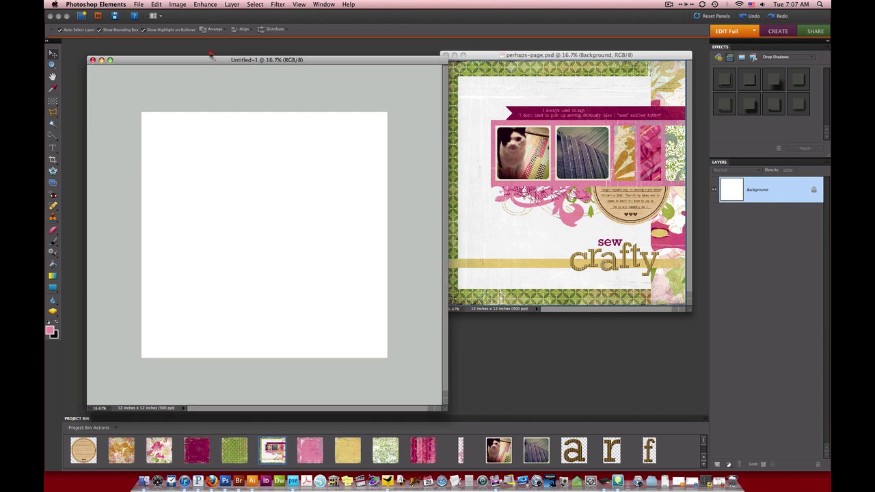
pyautogui.moveTo(220, 66); pyautogui.dragTo(200, 54)
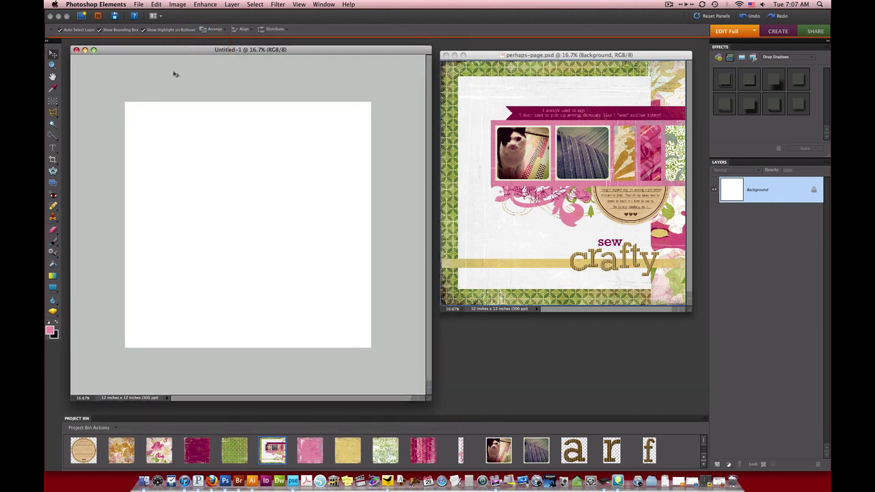
# Draw a large square with the Rectangle shape tool in dark gray 524f4f, leaving an even white border around the page
pyautogui.click(52, 288)
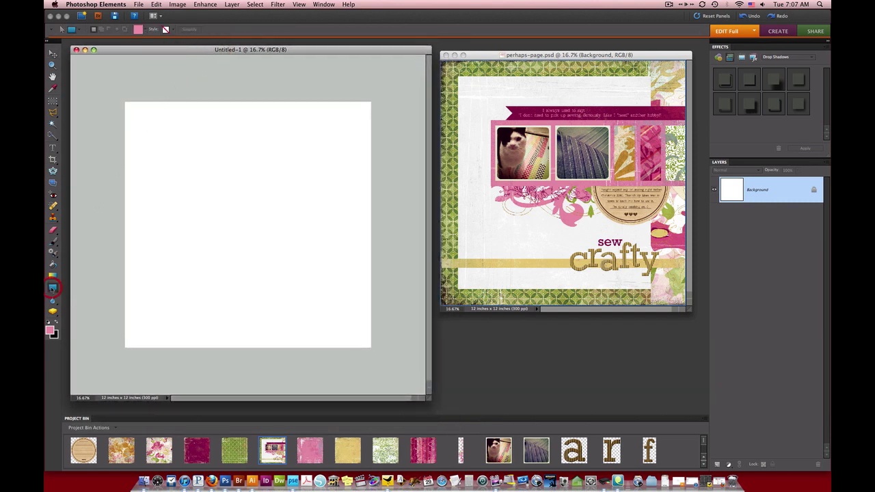
pyautogui.click(136, 29)
pyautogui.click(408, 197)
pyautogui.moveTo(408, 197); pyautogui.dragTo(386, 211)
pyautogui.click(588, 111)
pyautogui.moveTo(142, 118); pyautogui.dragTo(352, 356)
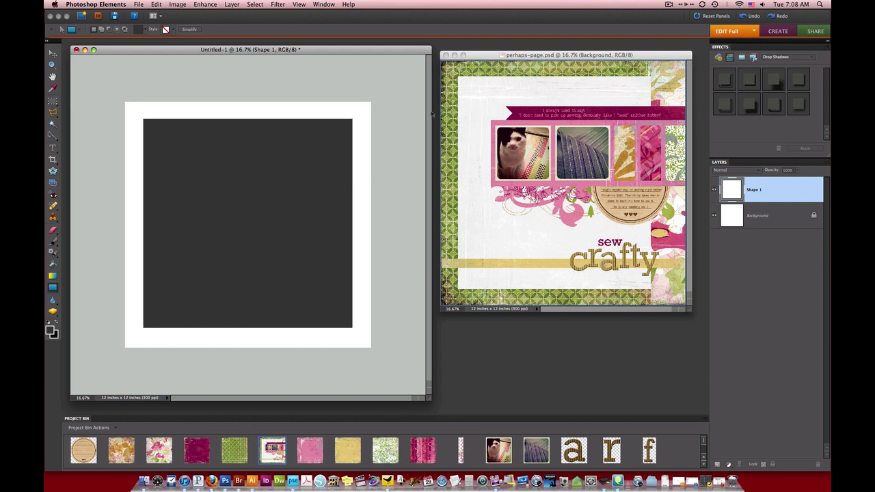
# Set the shape color to gray 636363 and draw a full-height vertical strip overrunning the page's right edge
pyautogui.click(139, 30)
pyautogui.write('99')
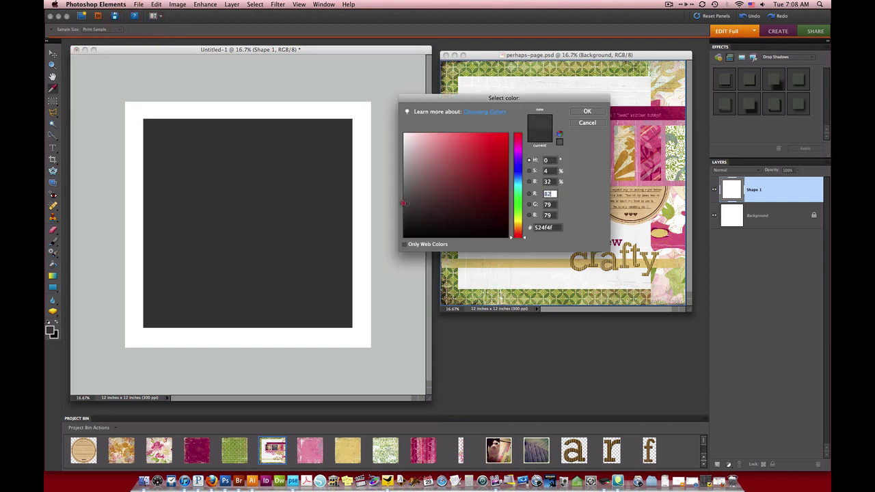
pyautogui.click(390, 196)
pyautogui.click(586, 112)
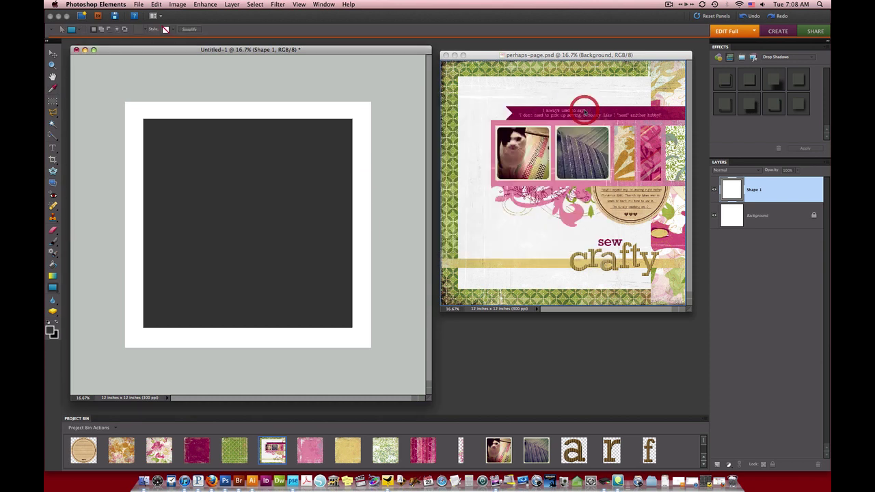
pyautogui.moveTo(381, 85); pyautogui.dragTo(335, 371)
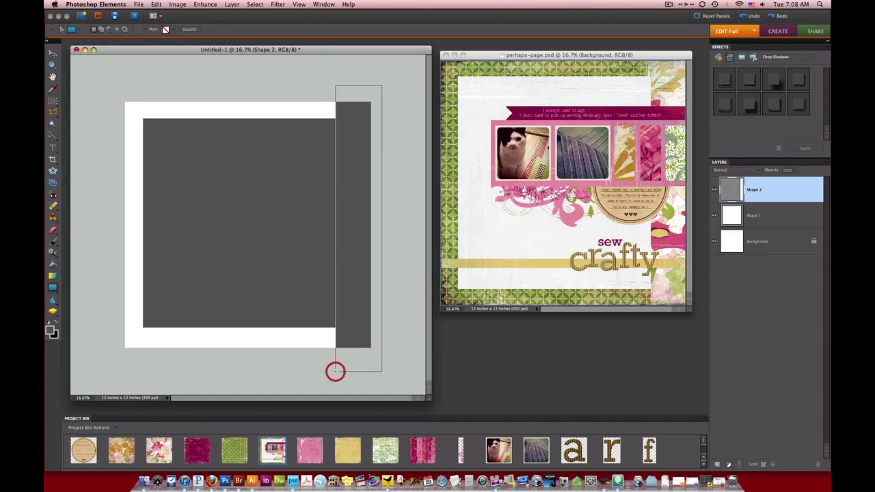
# Choose a lighter gray and draw a wide photo-mat rectangle across the upper half, running off the page's right edge
pyautogui.click(143, 30)
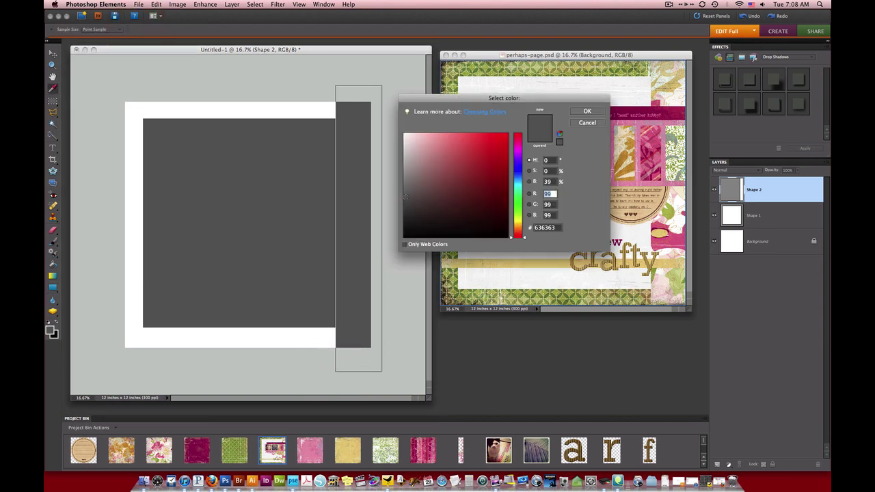
pyautogui.click(403, 190)
pyautogui.click(588, 112)
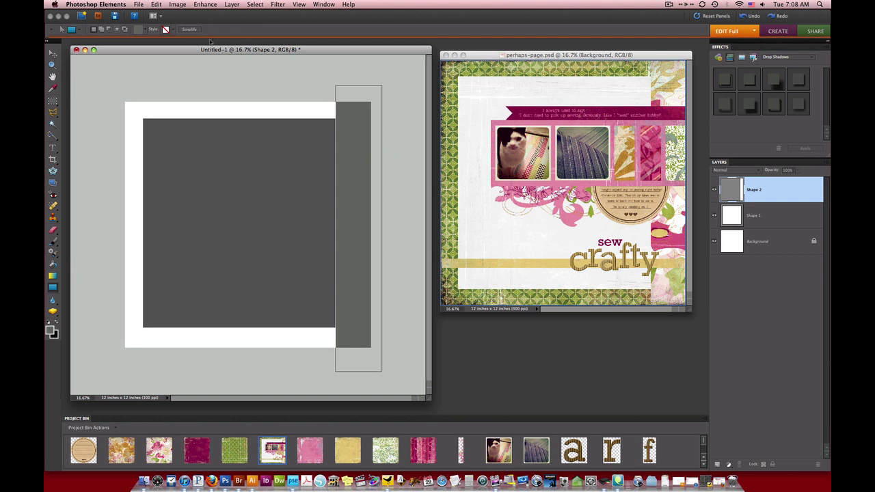
pyautogui.moveTo(395, 160)
pyautogui.mouseDown()
pyautogui.moveTo(208, 170)
pyautogui.moveTo(173, 191)
pyautogui.moveTo(184, 240)
pyautogui.moveTo(185, 228)
pyautogui.moveTo(196, 233)
pyautogui.mouseUp()
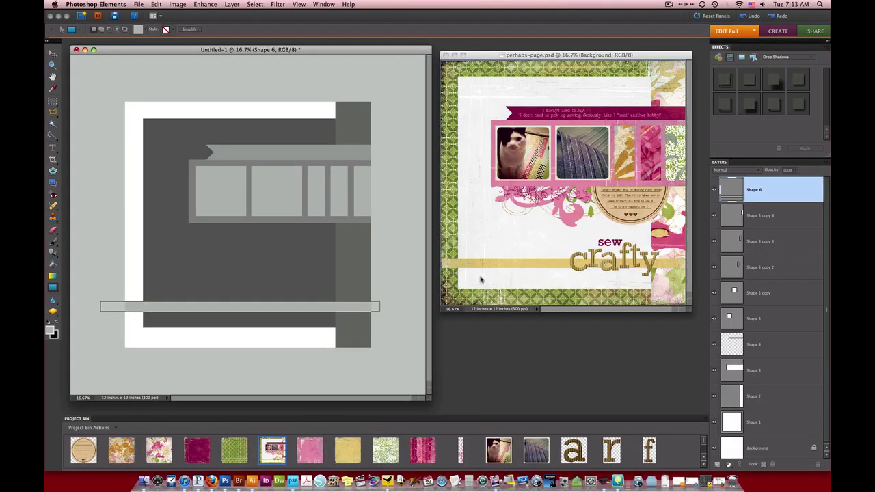
# Place the green Kisa.jpg paper on the layout directly above the Background layer
pyautogui.click(756, 446)
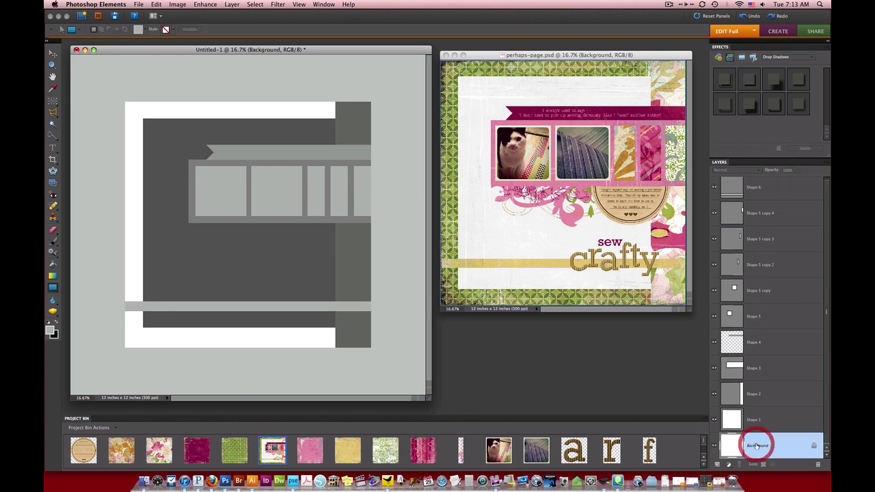
pyautogui.click(213, 323)
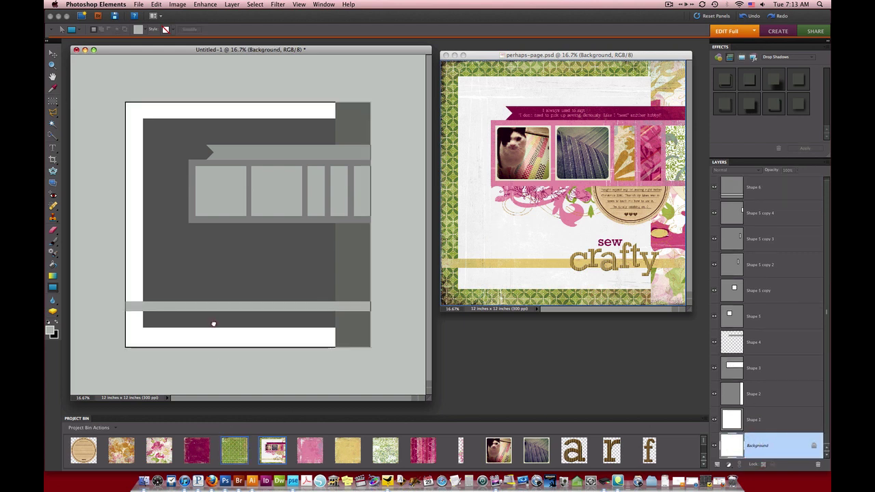
pyautogui.click(213, 323)
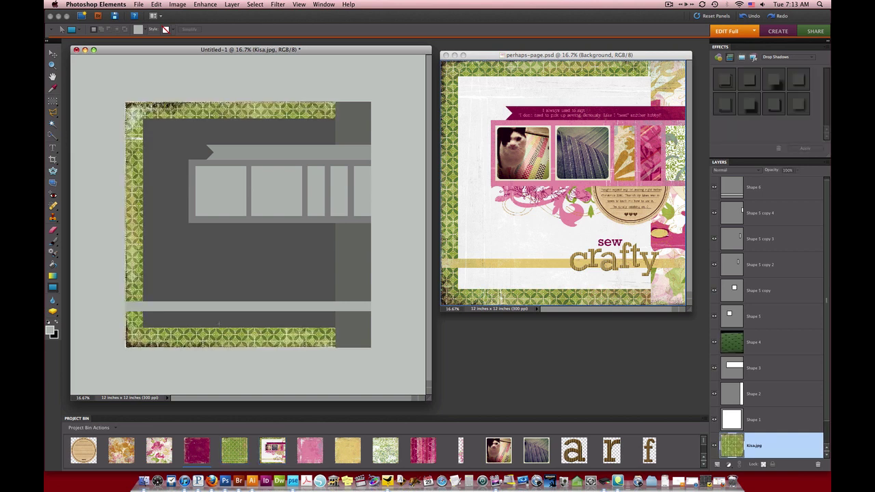
# Open the yellow East of the Sun.jpg paper, select the whole image and copy it
pyautogui.doubleClick(345, 451)
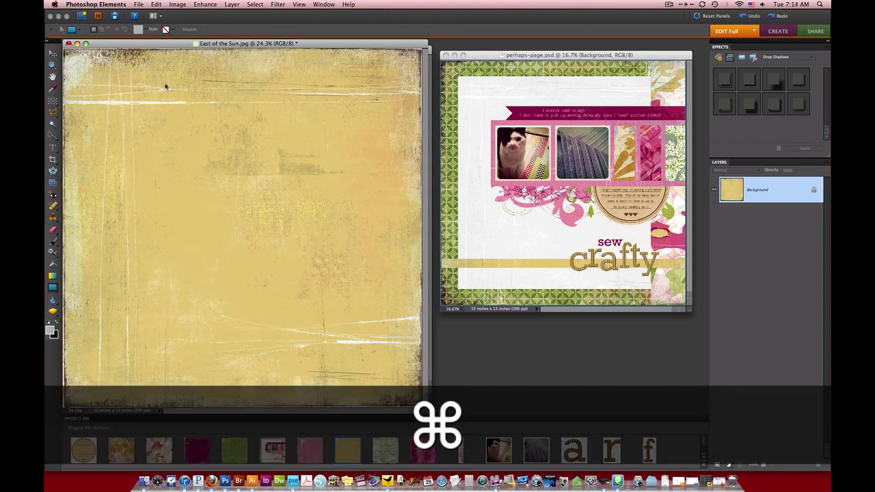
pyautogui.press('super+a')
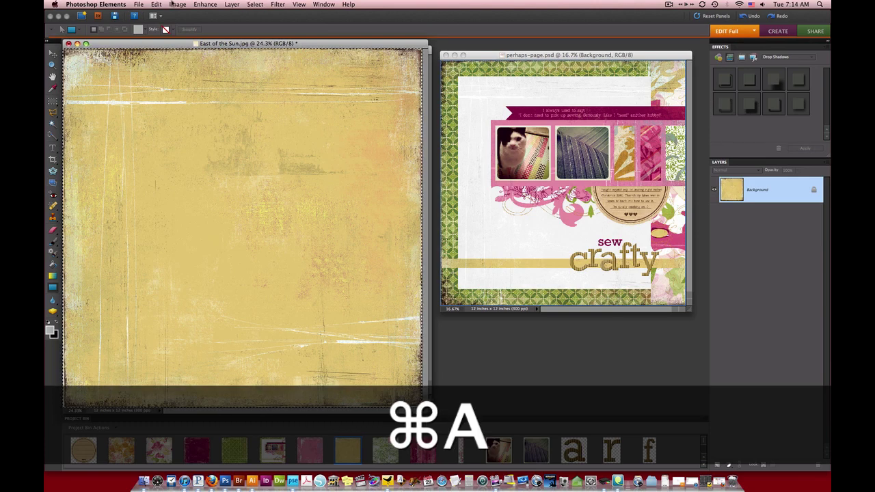
pyautogui.click(254, 4)
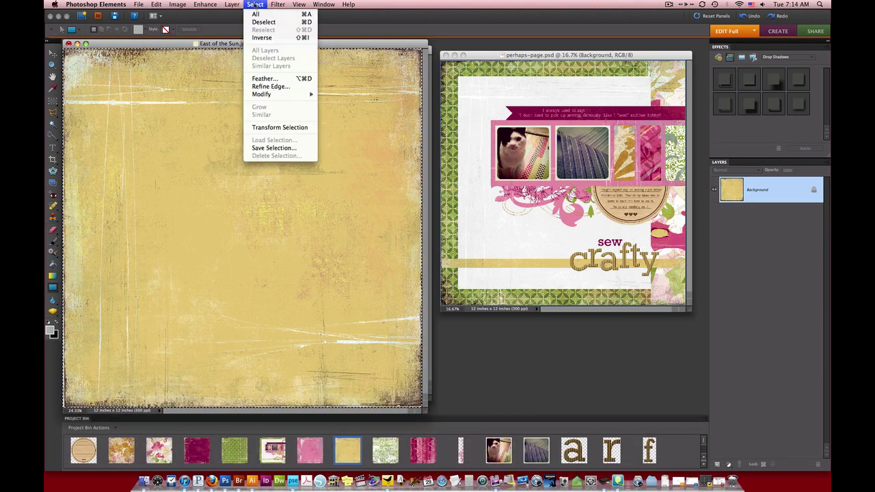
pyautogui.click(179, 43)
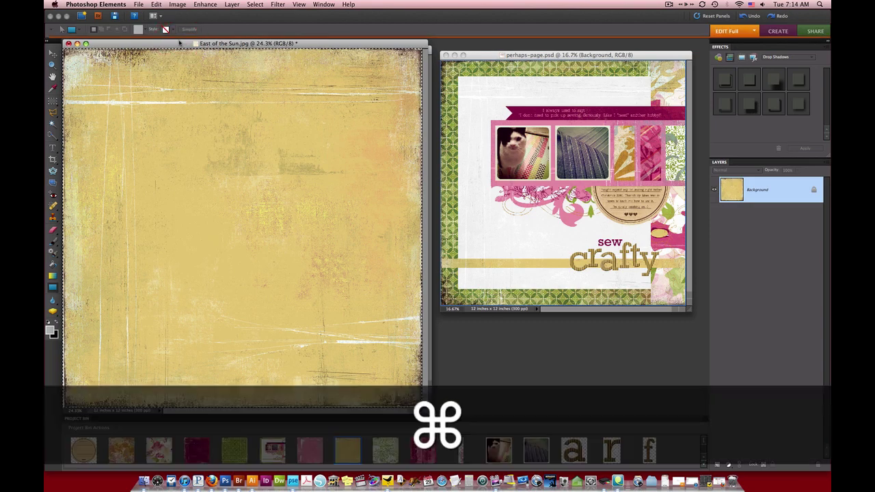
pyautogui.press('super+c')
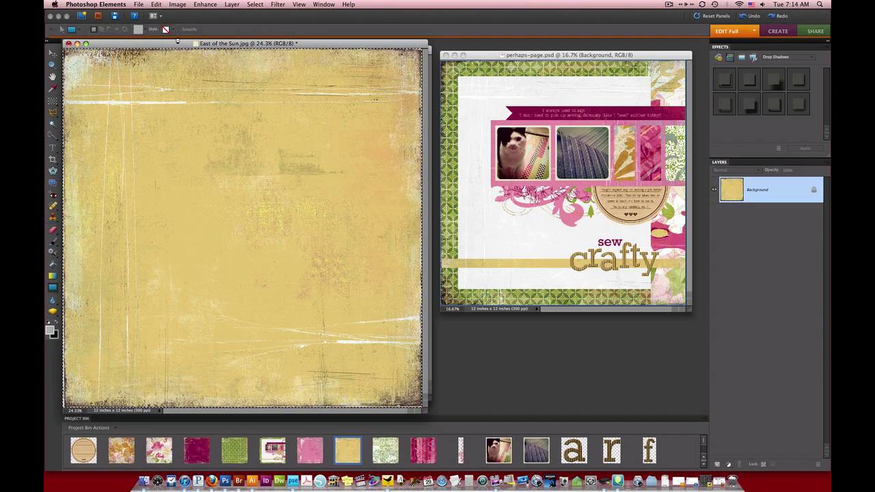
# Create a new 3600 x 3600 pixel file at 300 pixels/inch and paste the copied yellow paper into it
pyautogui.press('super+n')
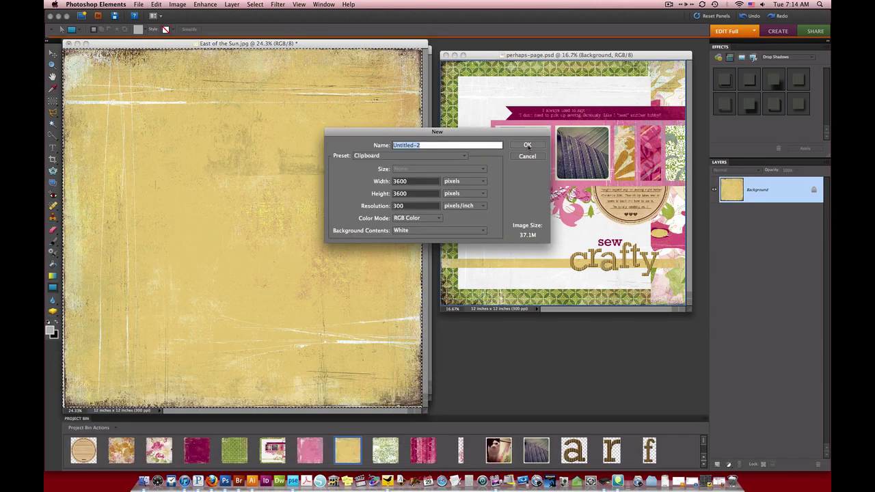
pyautogui.click(527, 145)
pyautogui.press('super+v')
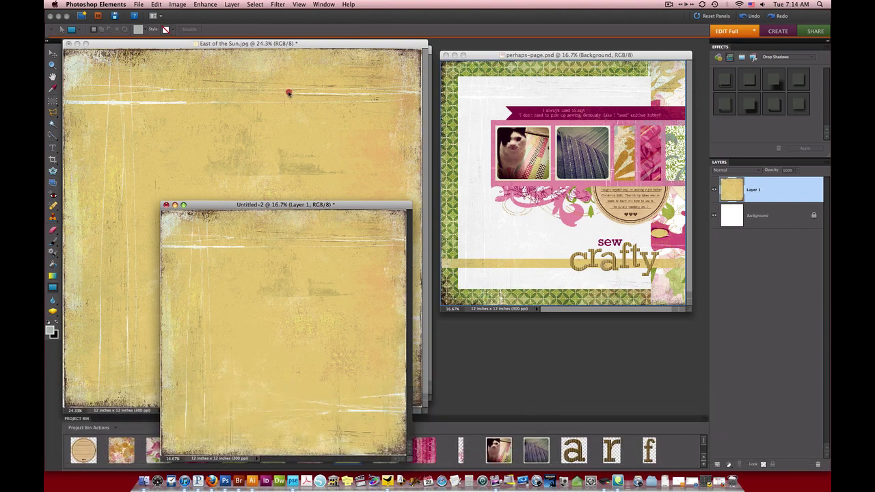
# Minimize the original East of the Sun.jpg and move the pasted copy's window over the layout document
pyautogui.moveTo(281, 204); pyautogui.dragTo(283, 101)
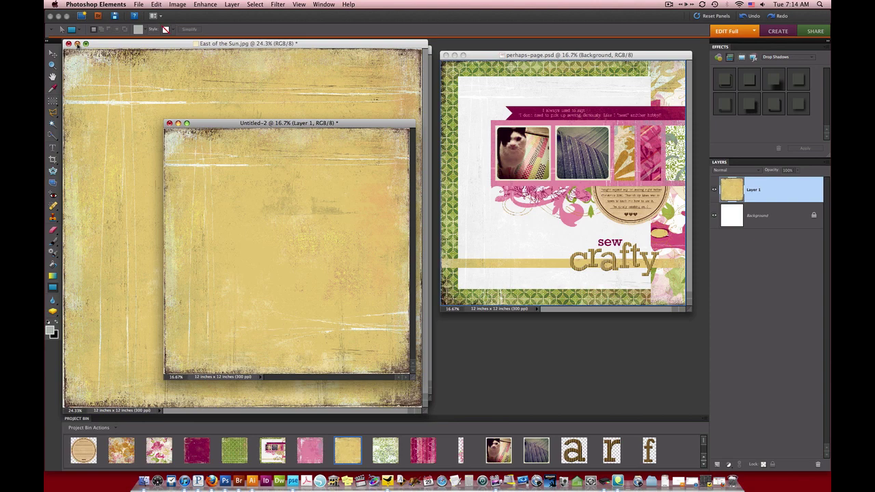
pyautogui.click(77, 44)
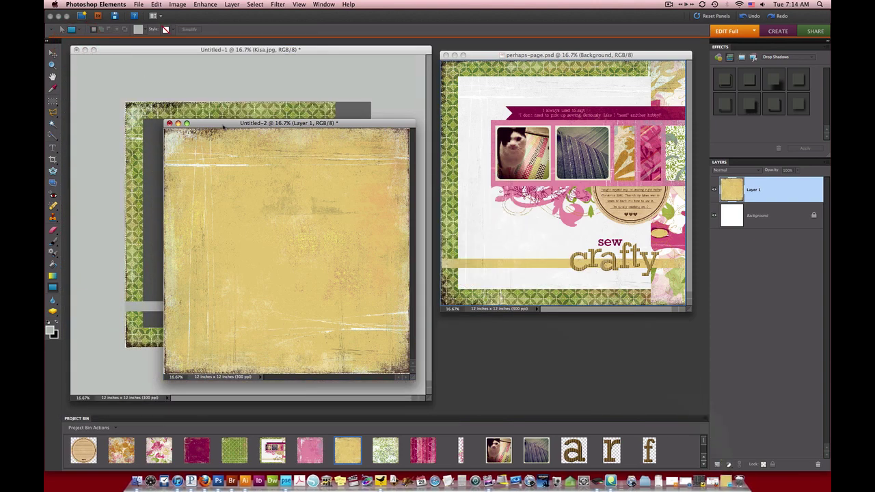
pyautogui.moveTo(222, 124); pyautogui.dragTo(158, 78)
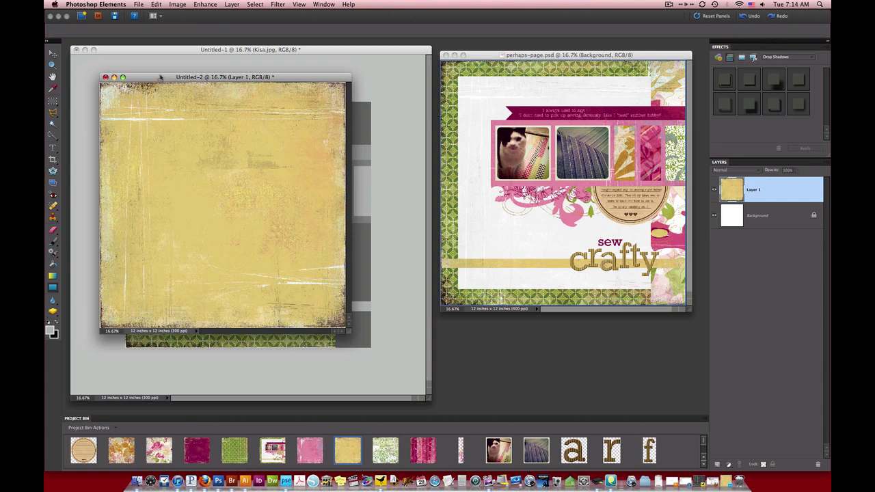
# Remove the color from the pasted paper layer in the Untitled-2 document
pyautogui.click(205, 5)
pyautogui.moveTo(248, 83)
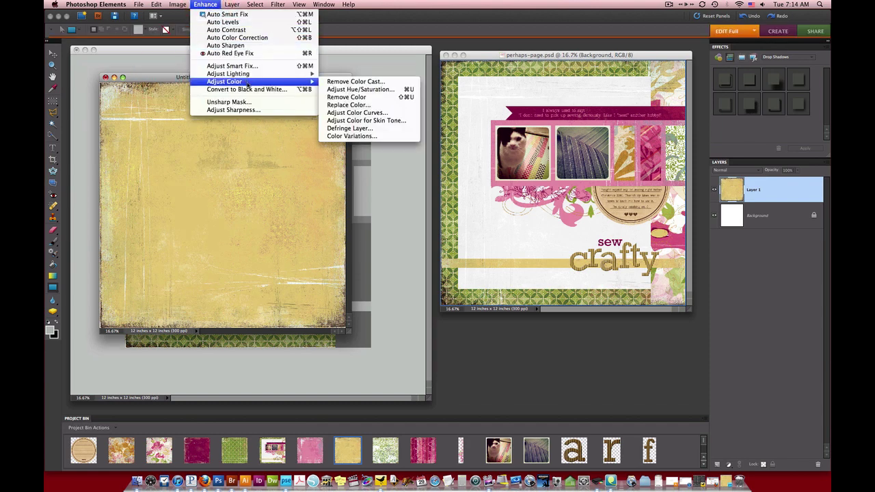
pyautogui.click(339, 96)
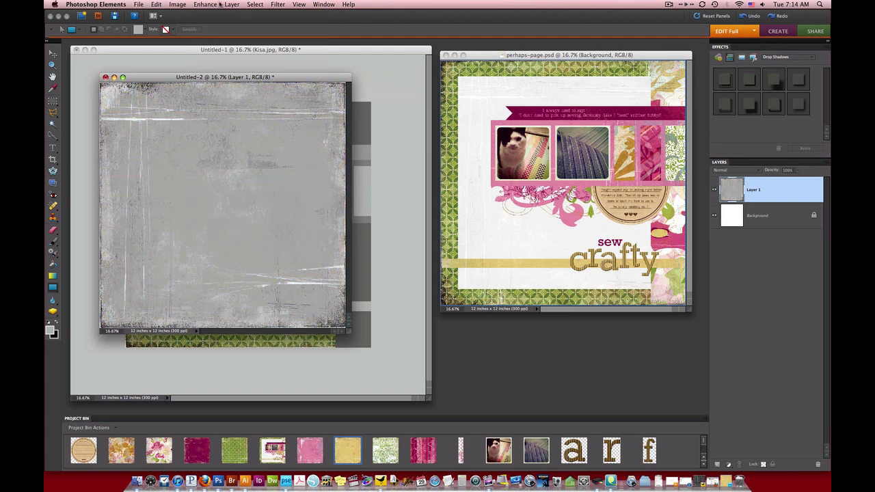
# Brighten the gray paper to near white with Levels, setting the white input level to 194 and the midtones to about 2.46
pyautogui.click(177, 5)
pyautogui.moveTo(205, 4)
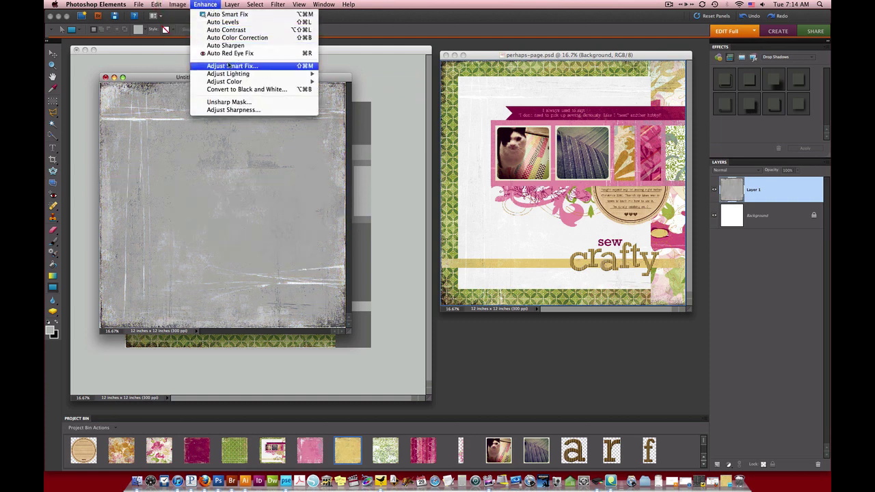
pyautogui.moveTo(287, 83)
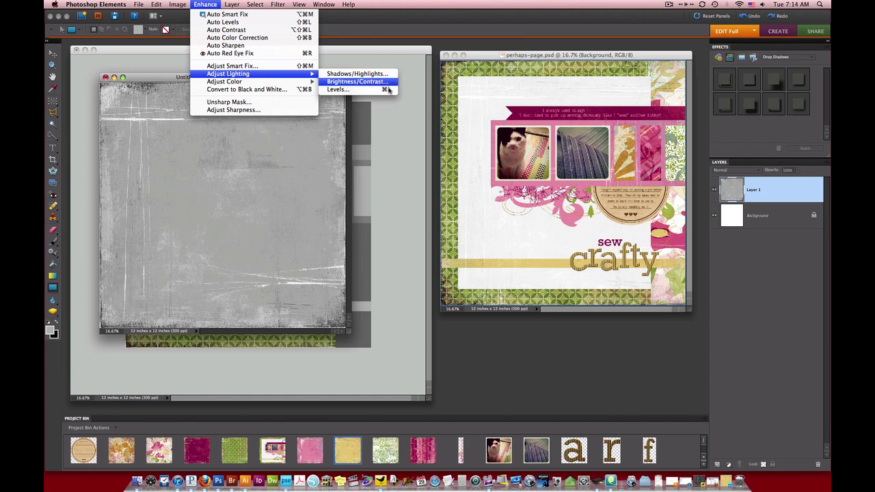
pyautogui.click(387, 89)
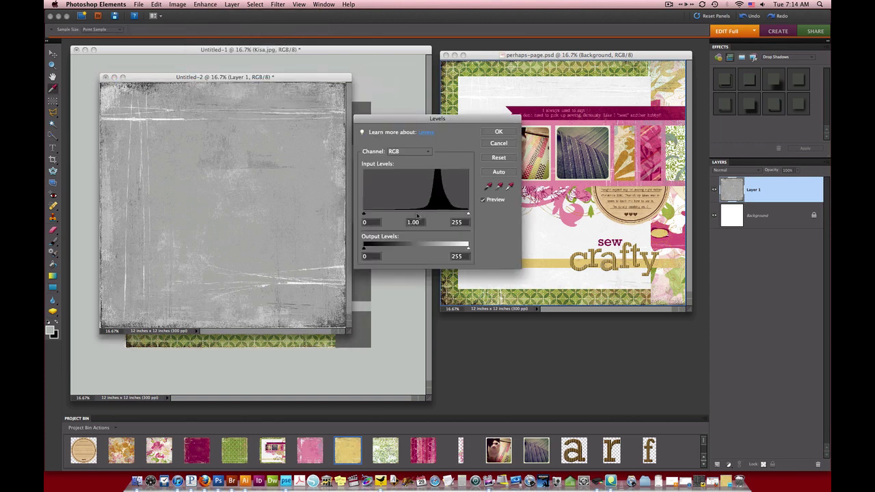
pyautogui.moveTo(468, 214); pyautogui.dragTo(436, 213)
pyautogui.moveTo(436, 215); pyautogui.dragTo(392, 215)
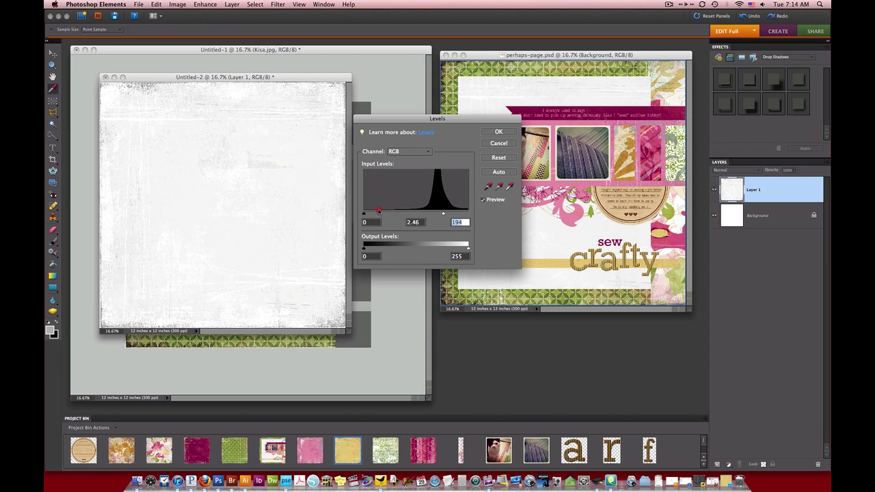
pyautogui.moveTo(379, 212); pyautogui.dragTo(379, 212)
pyautogui.click(498, 132)
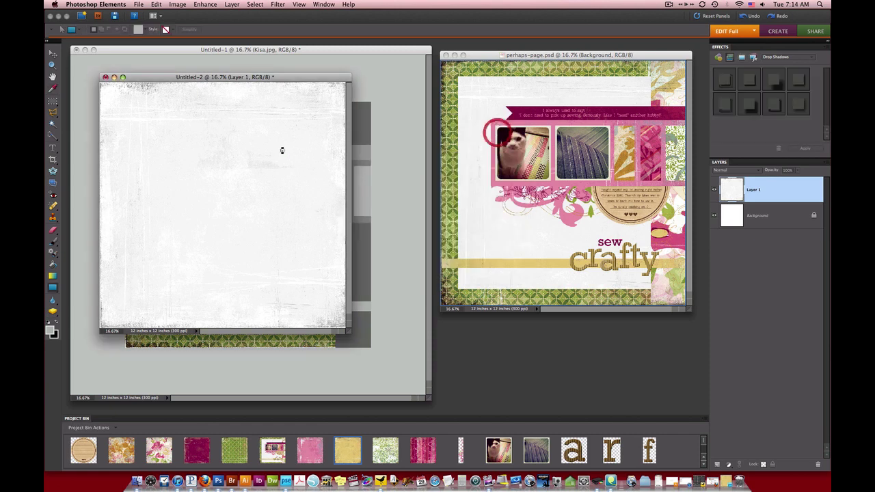
# Minimize the Untitled-2 window, then add its whitened paper to the layout and clip it to the large central square, Shape 1
pyautogui.click(105, 77)
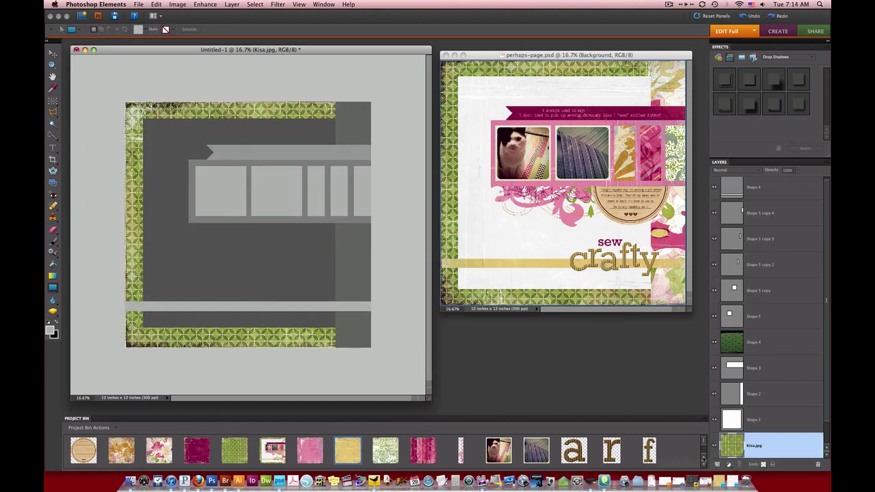
pyautogui.click(703, 464)
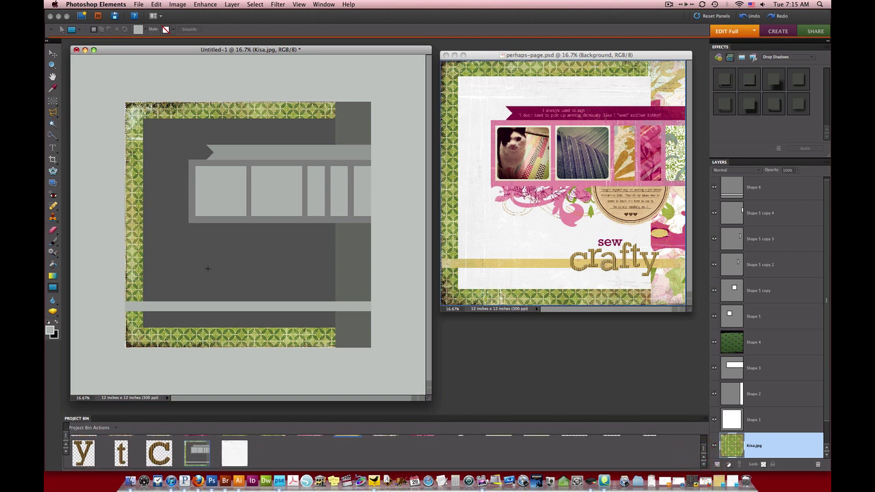
pyautogui.press('v')
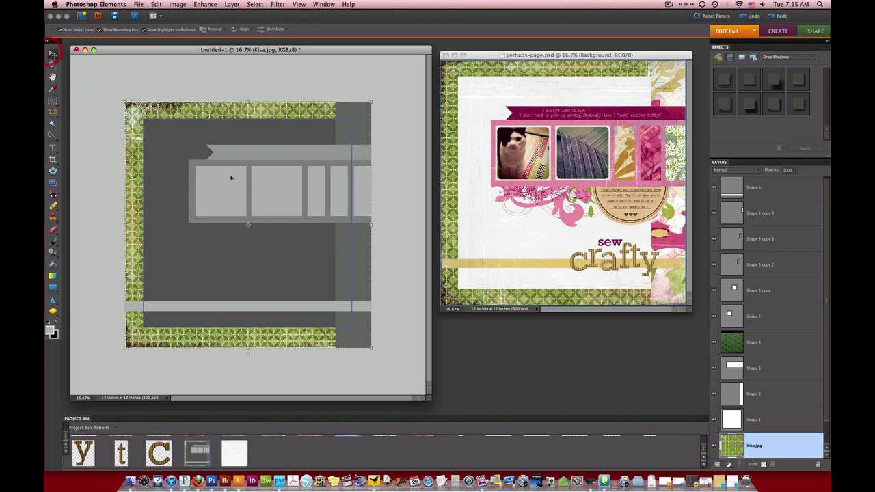
pyautogui.click(217, 267)
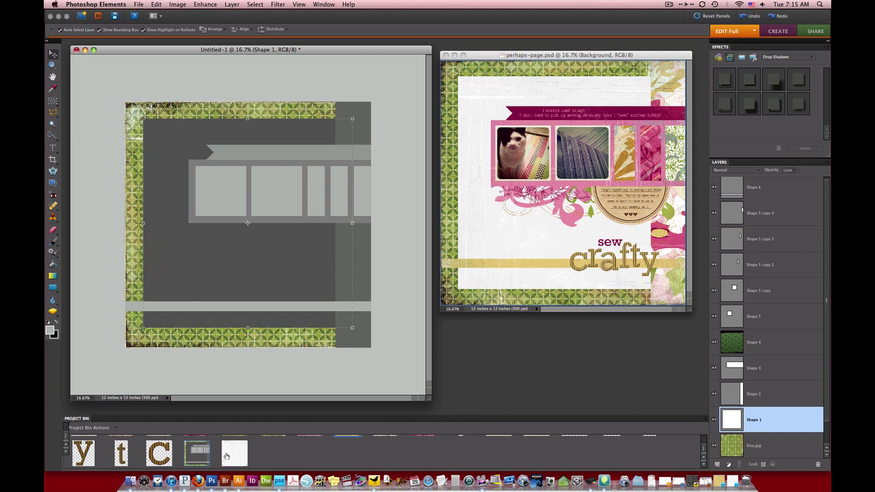
pyautogui.scroll(1, 233, 457)
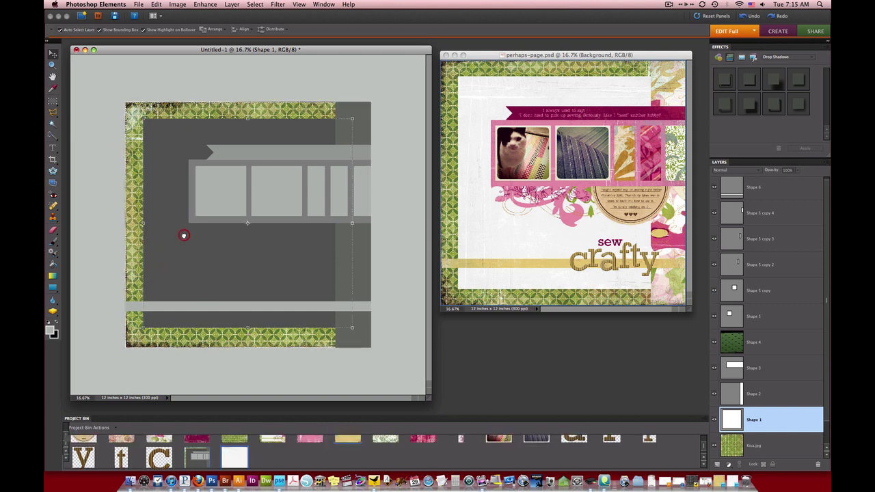
pyautogui.moveTo(182, 235); pyautogui.dragTo(226, 230)
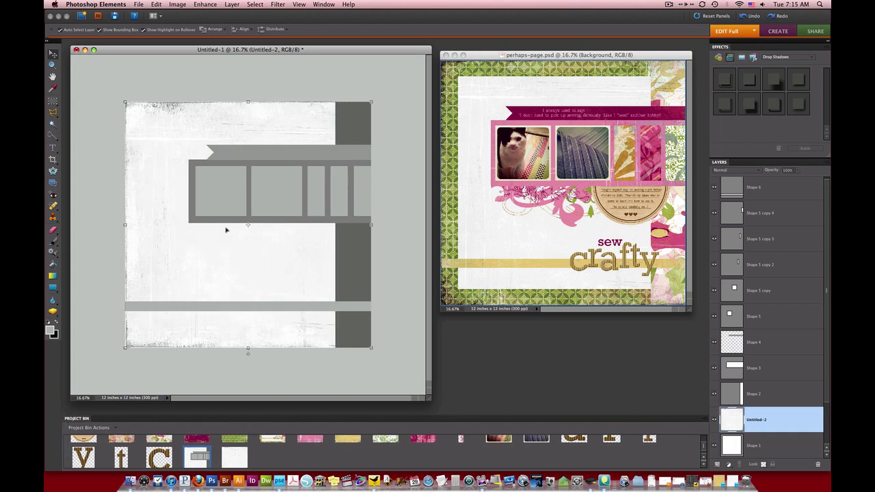
pyautogui.press('super')
pyautogui.press('super+g')
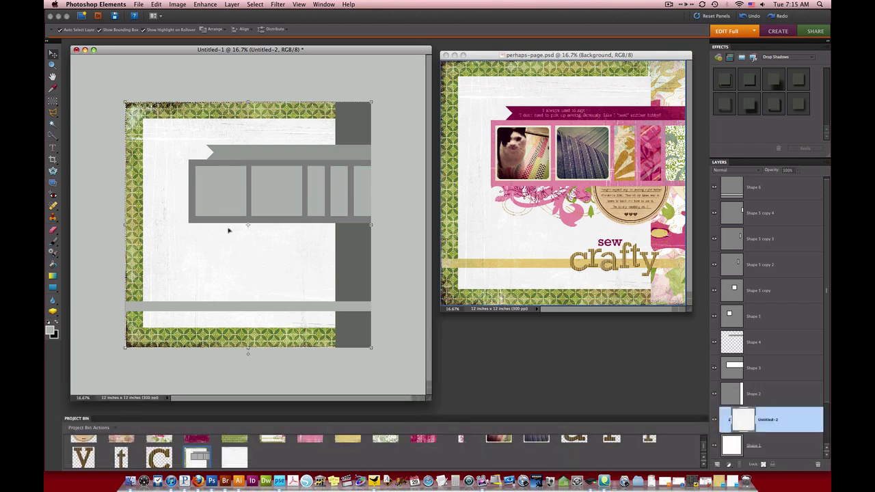
# Place the floral Sonia.jpg paper above the vertical strip Shape 2, clip it to the strip and shift it right to reposition the pattern
pyautogui.click(342, 122)
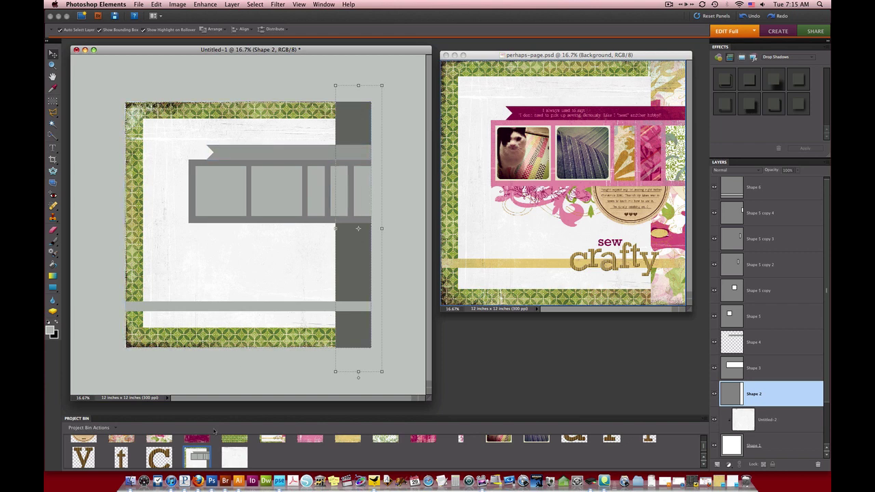
pyautogui.scroll(2, 202, 456)
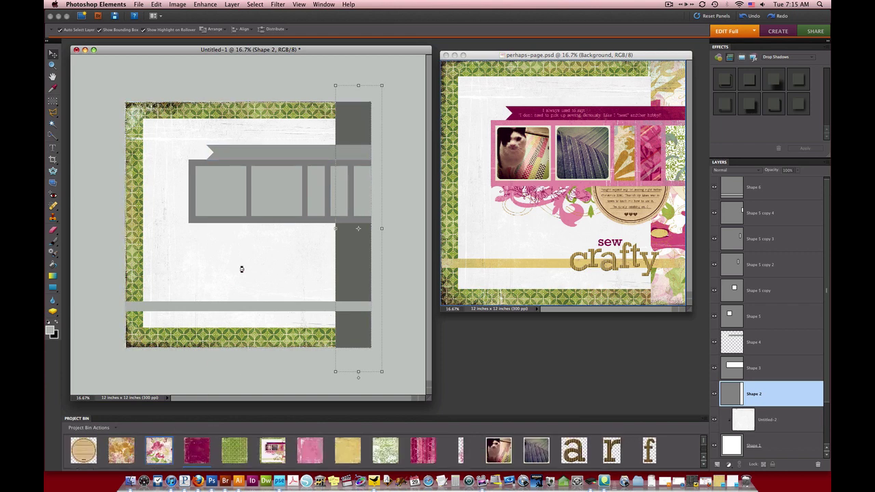
pyautogui.moveTo(244, 268); pyautogui.dragTo(246, 268)
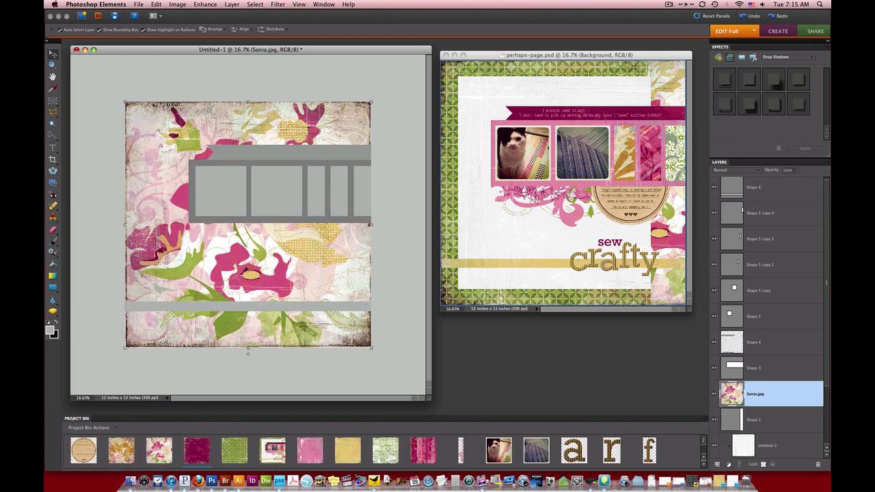
pyautogui.press('super+g')
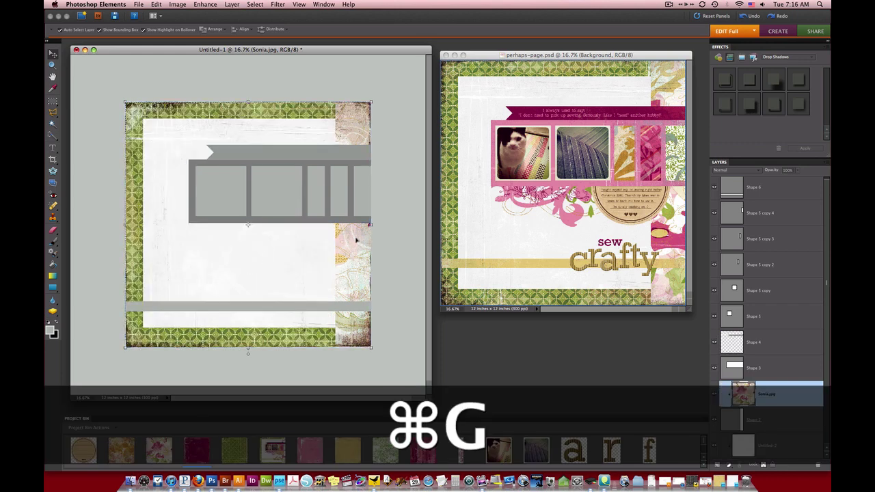
pyautogui.moveTo(346, 267); pyautogui.dragTo(407, 270)
pyautogui.moveTo(345, 272); pyautogui.dragTo(371, 274)
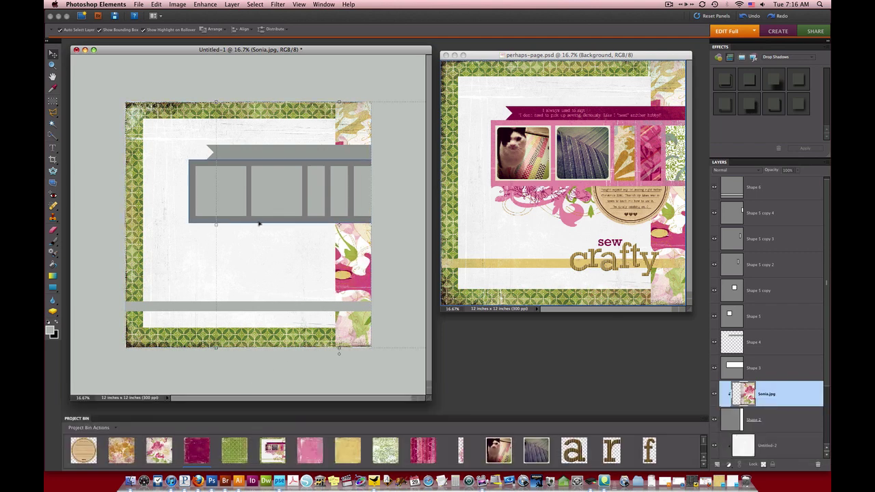
# Add the Red Riding Hood.jpg paper over the ribbon banner Shape 4, clip it to the banner and move the paper up
pyautogui.click(275, 148)
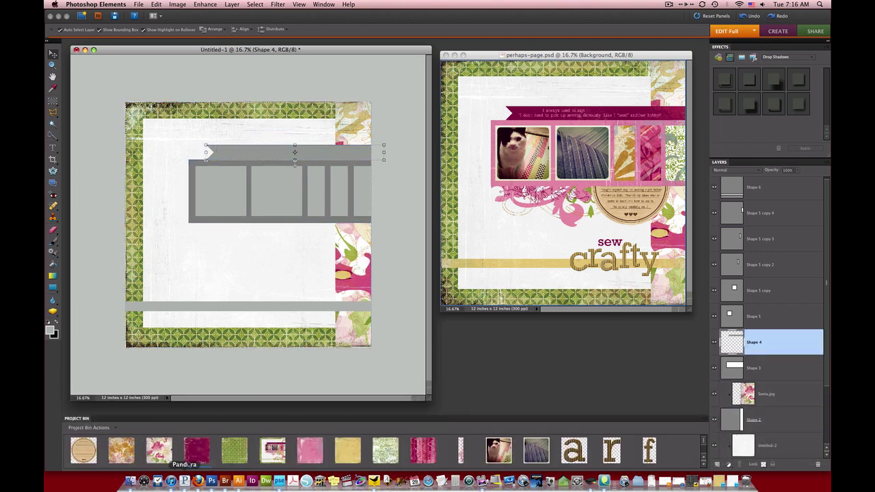
pyautogui.moveTo(197, 452); pyautogui.dragTo(264, 281)
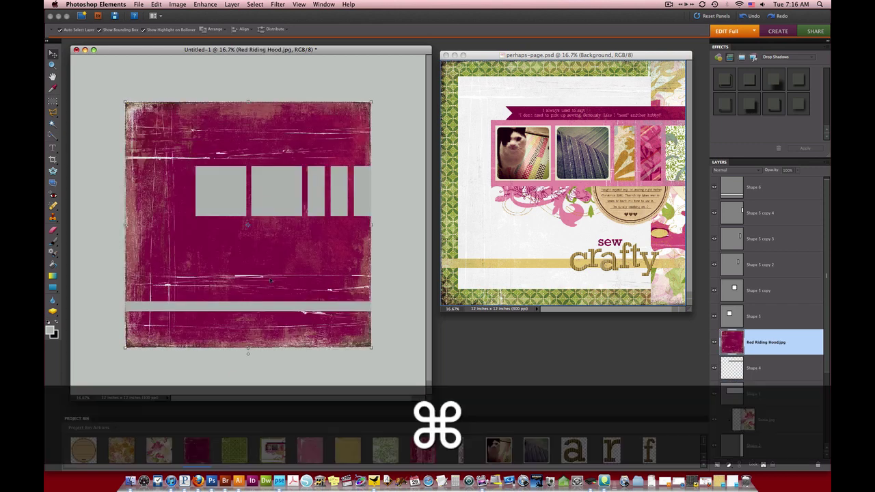
pyautogui.press('super+g')
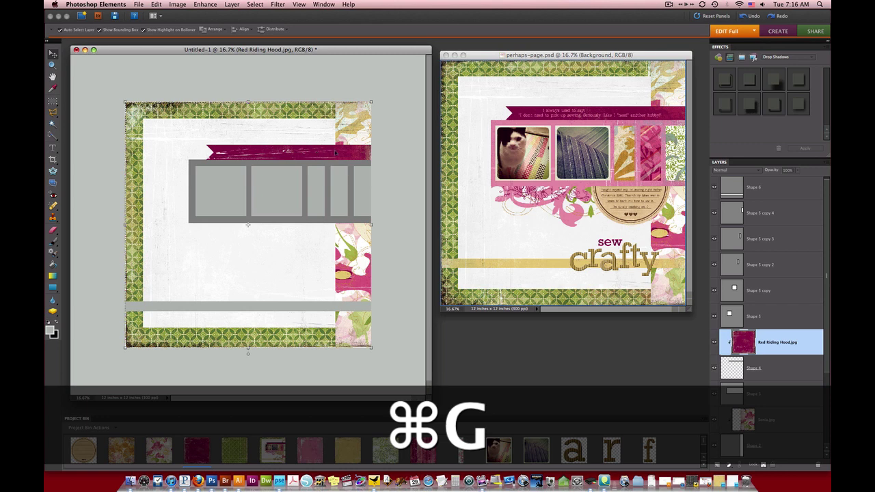
pyautogui.moveTo(334, 156); pyautogui.dragTo(343, 61)
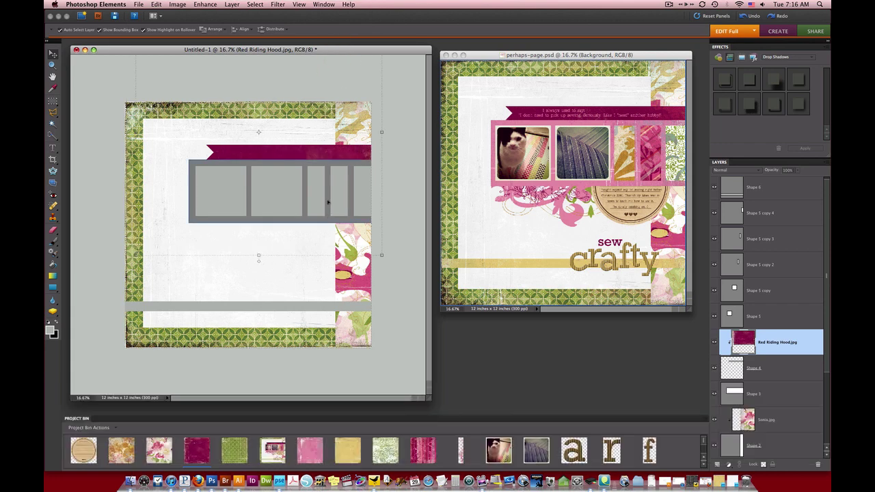
# Add the pink Dancing Shoes.jpg paper above Shape 3, the block behind the photo frames, and clip it to that shape
pyautogui.click(191, 205)
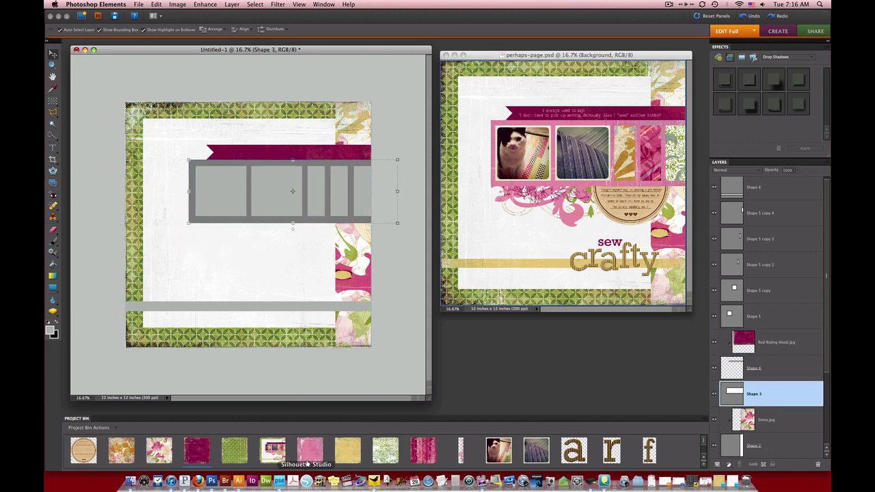
pyautogui.moveTo(309, 454); pyautogui.dragTo(244, 224)
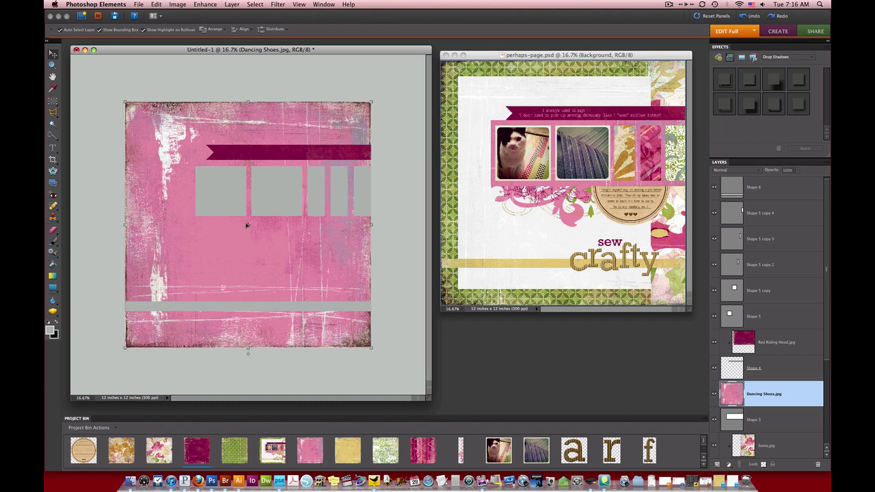
pyautogui.press('super+g')
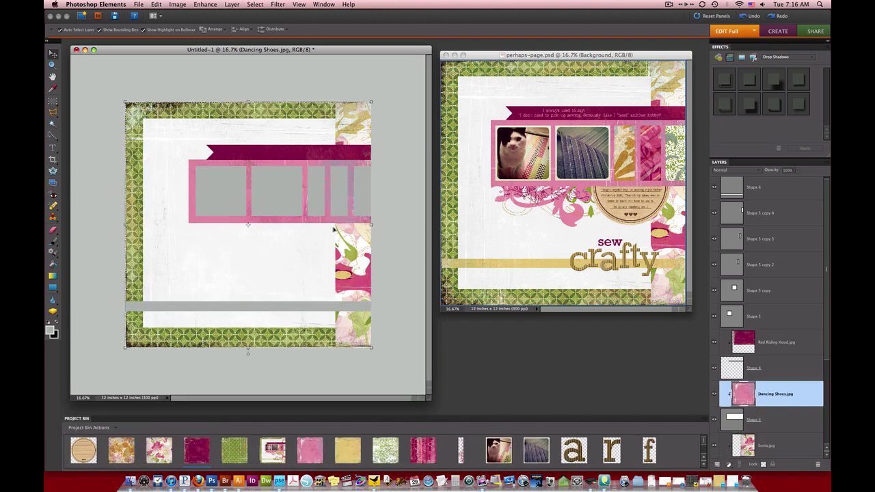
# Add the yellow East of the Sun.jpg paper over the thin horizontal strip Shape 6, clip it to the strip and move the paper down
pyautogui.click(310, 308)
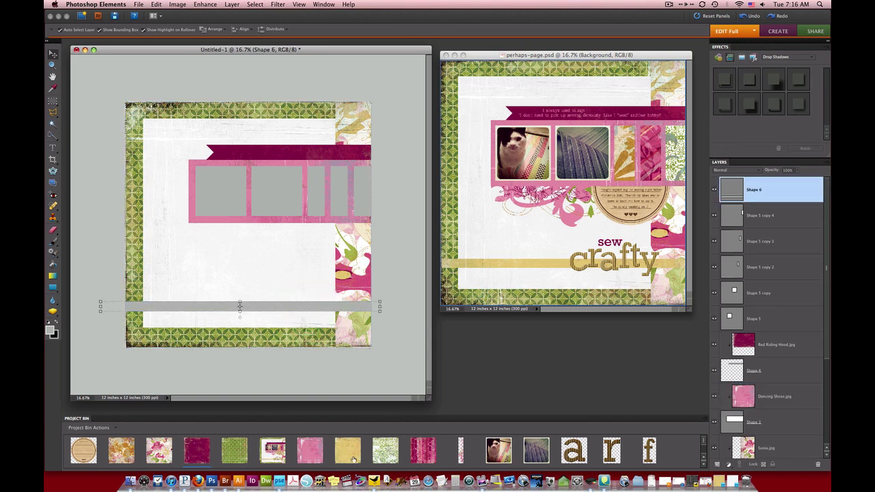
pyautogui.moveTo(353, 459); pyautogui.dragTo(279, 269)
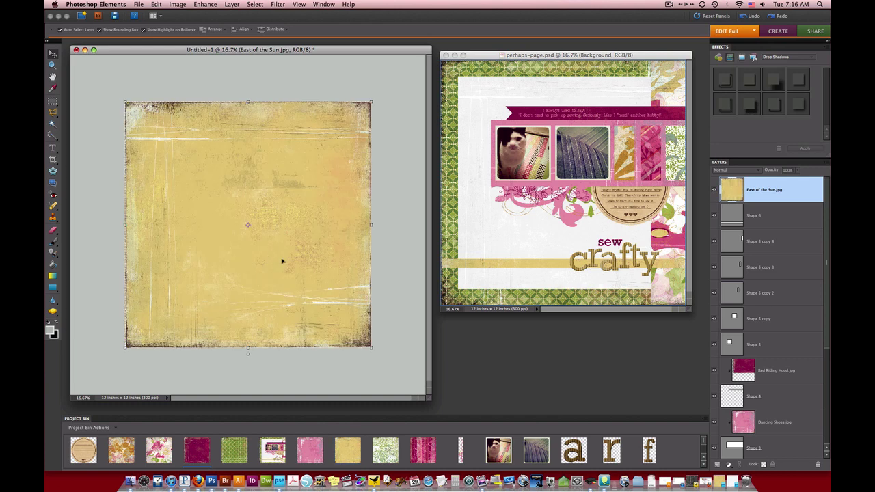
pyautogui.hotkey('ctrl', 'g')
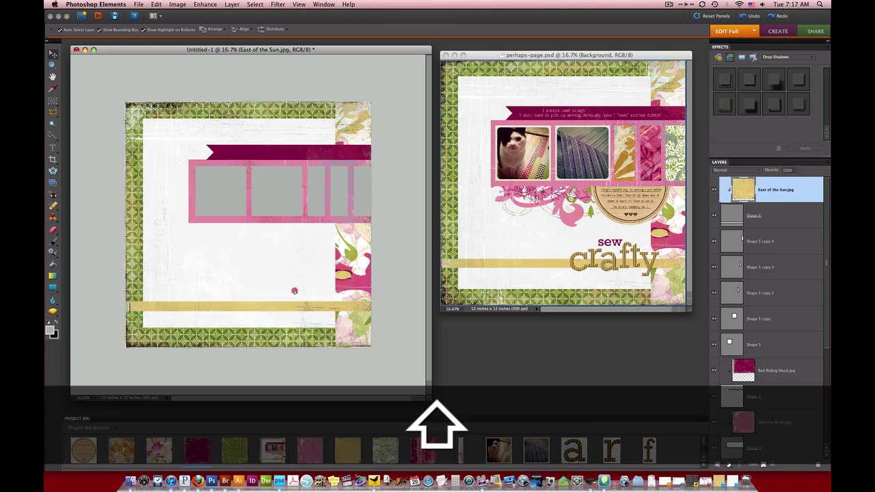
pyautogui.moveTo(295, 291); pyautogui.dragTo(293, 366)
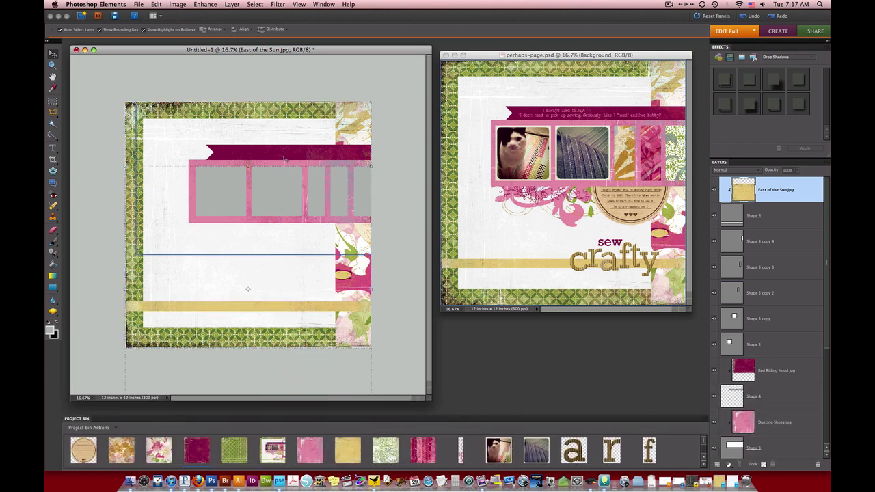
# Add the green Elsa.jpg paper over the rightmost small frame, Shape 5 copy 4, clip it and shift the pattern up and right
pyautogui.click(359, 191)
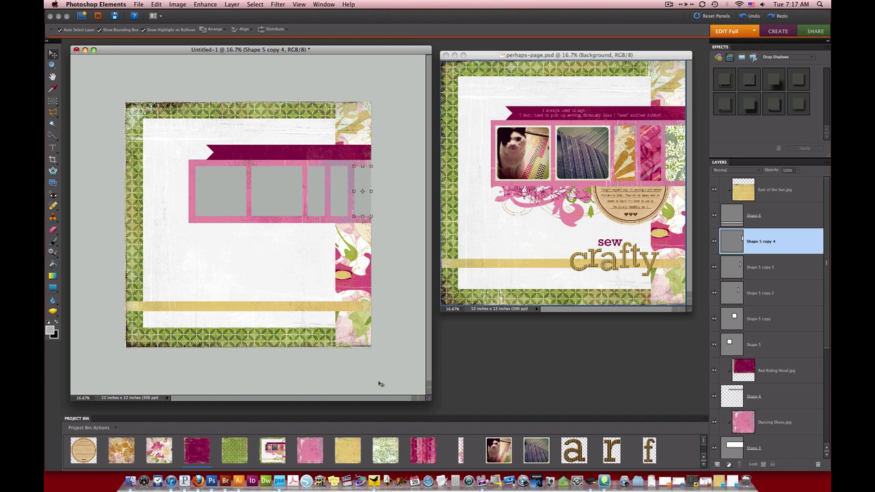
pyautogui.moveTo(386, 451); pyautogui.dragTo(344, 257)
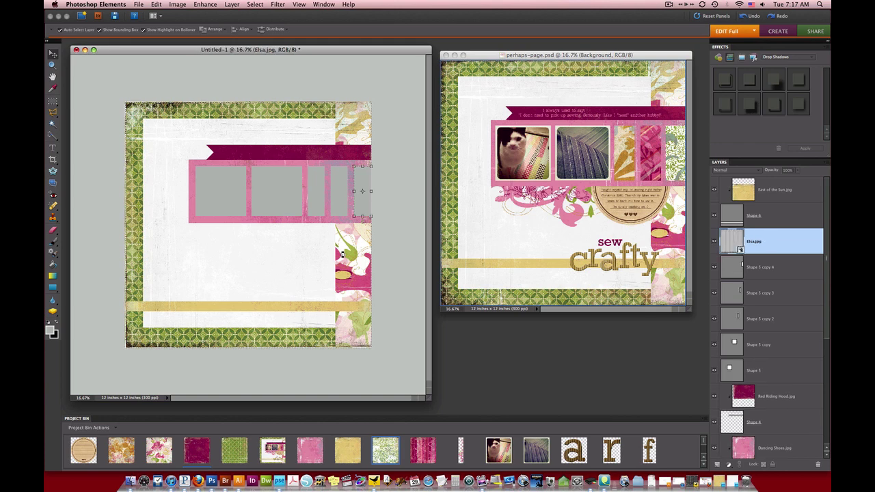
pyautogui.press('super+g')
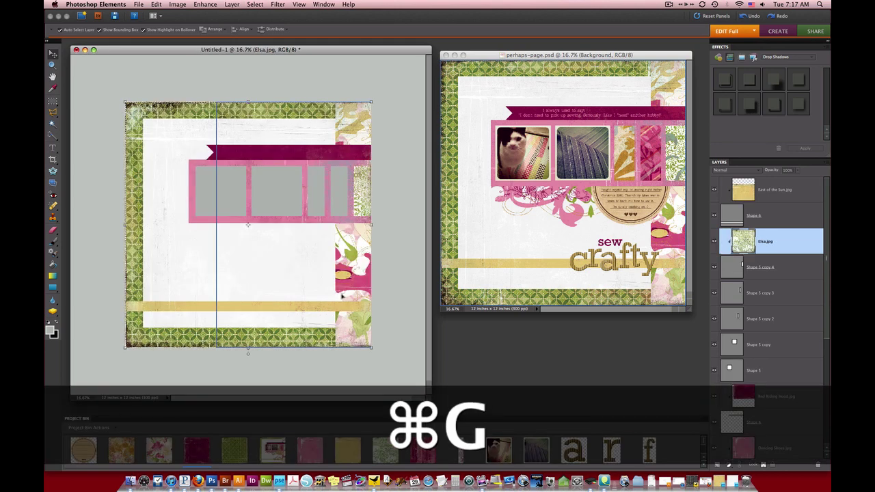
pyautogui.moveTo(358, 197); pyautogui.dragTo(413, 172)
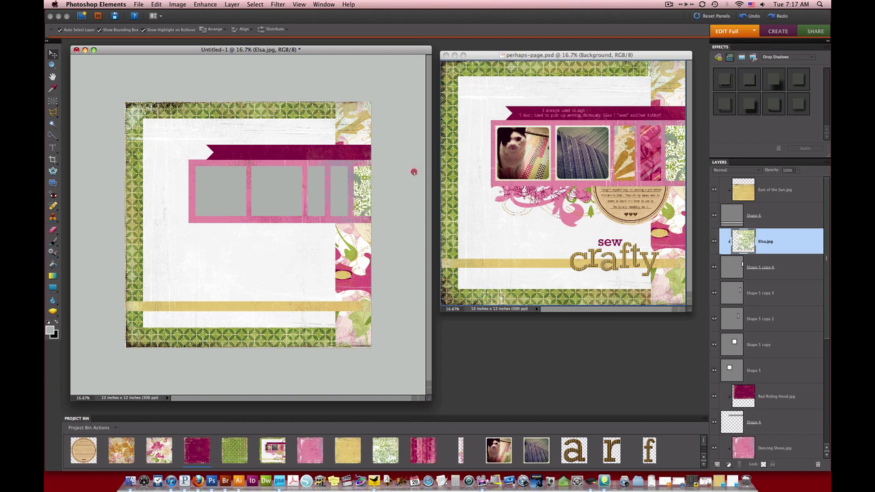
# Add the Sari.jpg paper over the narrow frame Shape 5 copy 3 and clip it to that shape
pyautogui.click(339, 191)
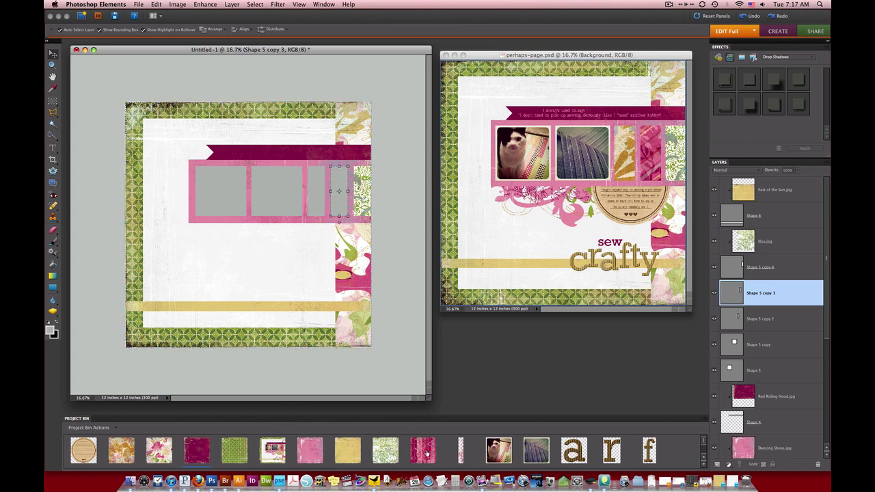
pyautogui.moveTo(427, 453); pyautogui.dragTo(319, 193)
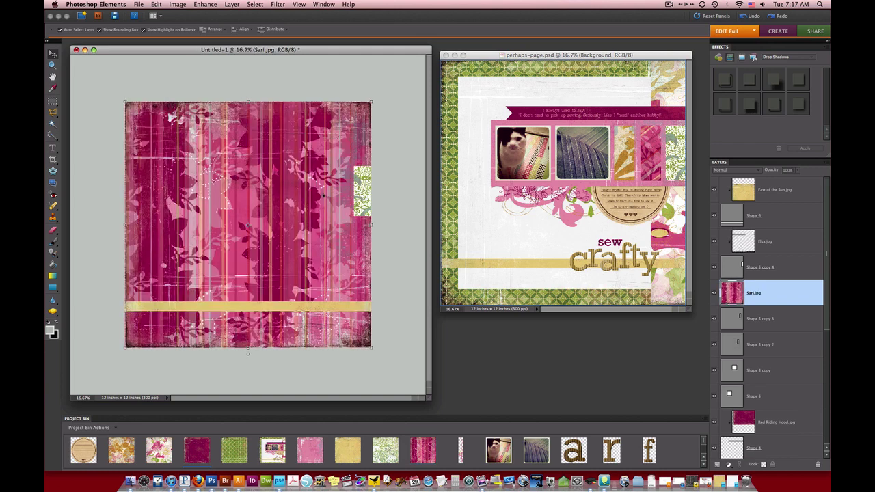
pyautogui.press('super+g')
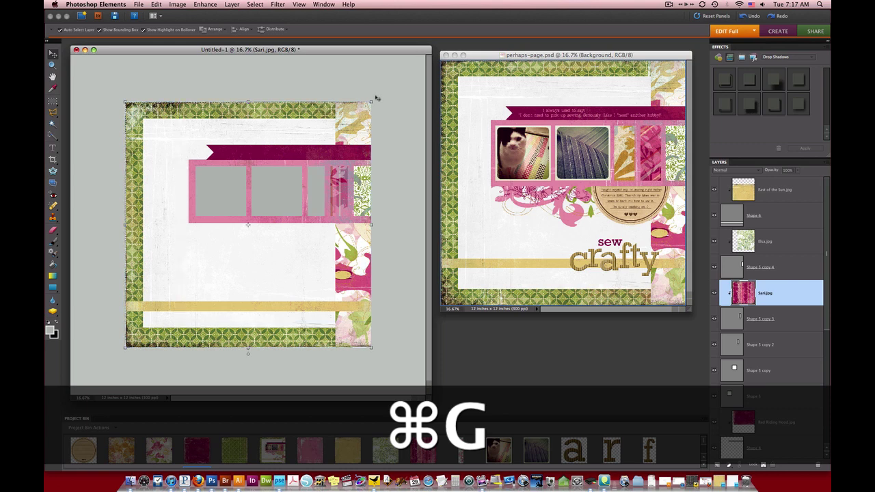
# Rotate the clipped Sari.jpg paper counterclockwise by about 40 degrees and shift it up slightly so its stripes run diagonally
pyautogui.moveTo(372, 100); pyautogui.dragTo(421, 203)
pyautogui.moveTo(247, 219); pyautogui.dragTo(251, 206)
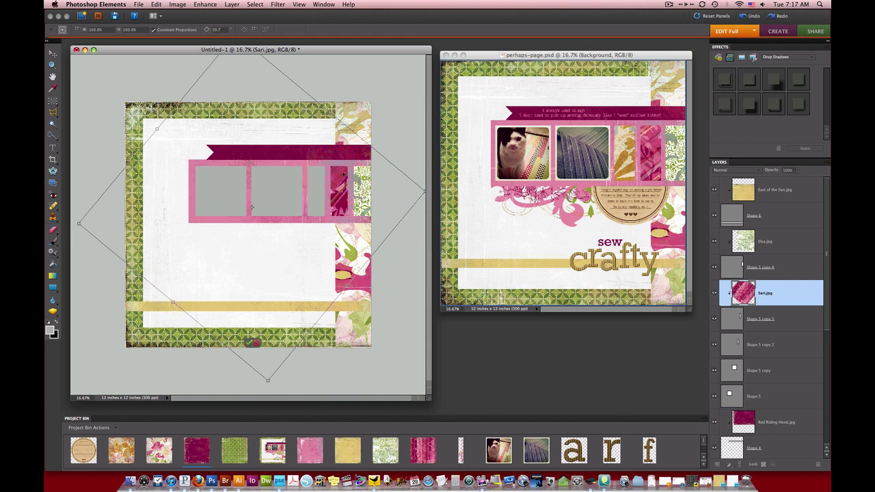
pyautogui.click(248, 342)
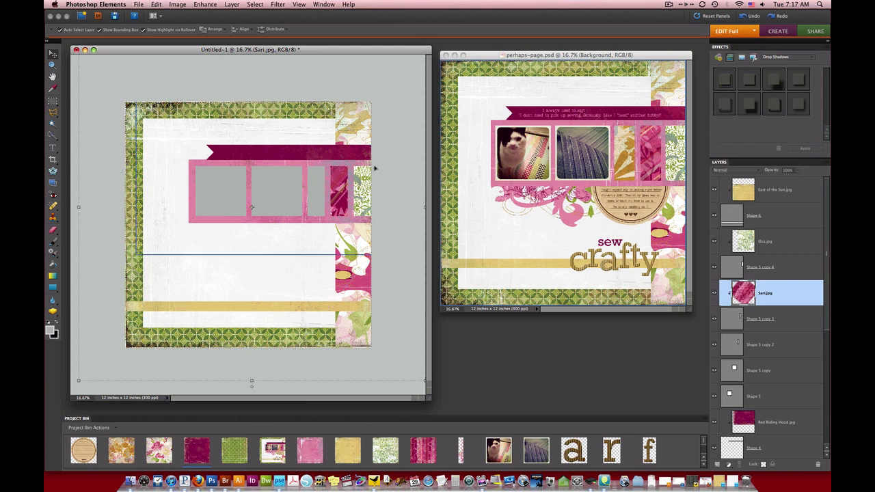
# Add the Deirdre.jpg paper over the narrow frame Shape 5 copy 2, clip it to that shape and shift the pattern down and right
pyautogui.click(316, 197)
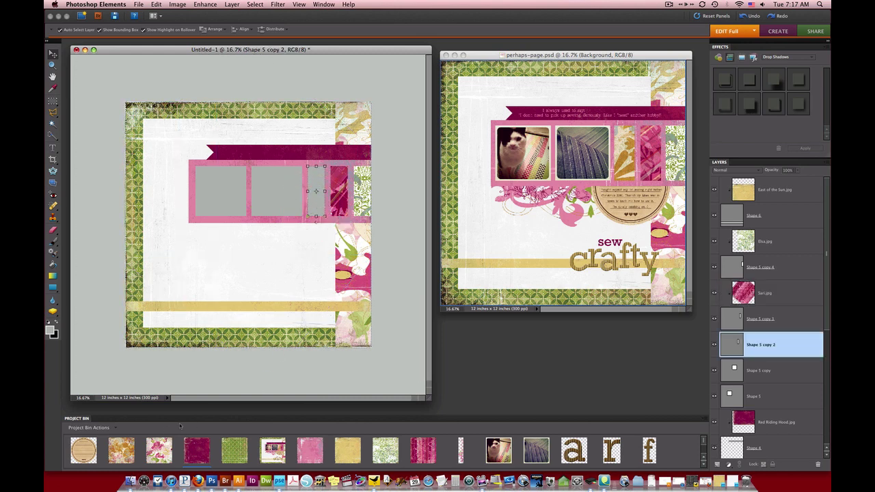
pyautogui.click(301, 220)
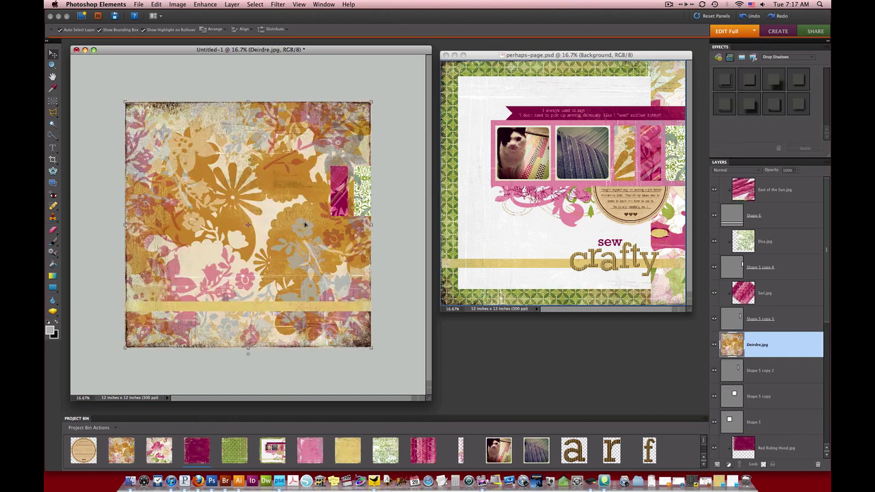
pyautogui.press('super+g')
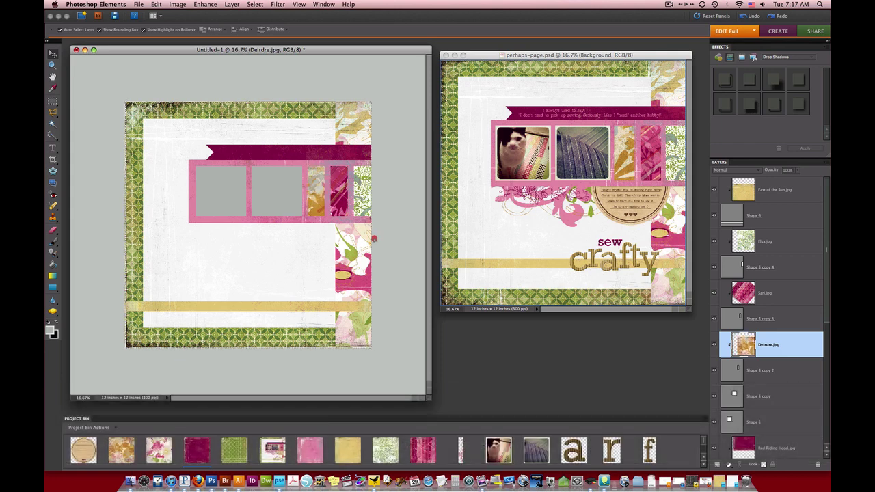
pyautogui.moveTo(352, 265)
pyautogui.mouseDown()
pyautogui.moveTo(344, 256)
pyautogui.moveTo(383, 178)
pyautogui.moveTo(377, 219)
pyautogui.mouseUp()
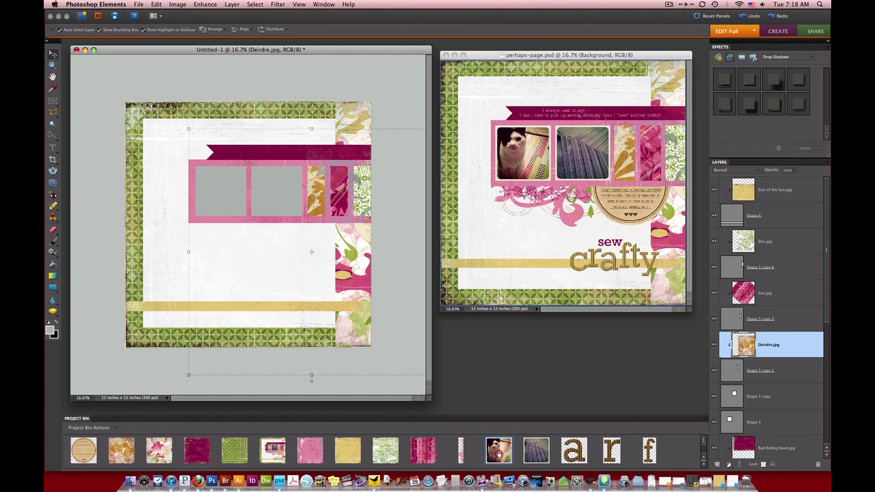
# Add the cat photo IMG_0958.JPG above Shape 5 and enlarge it to cover the first large frame
pyautogui.click(498, 448)
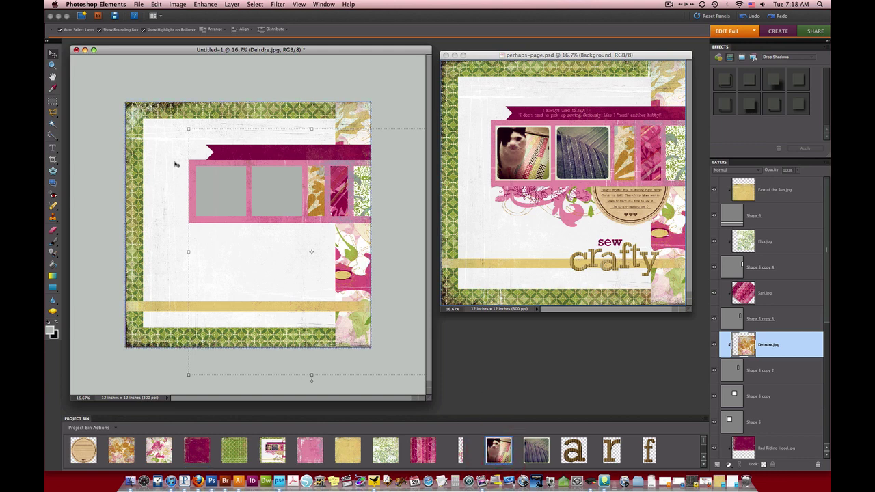
pyautogui.click(219, 191)
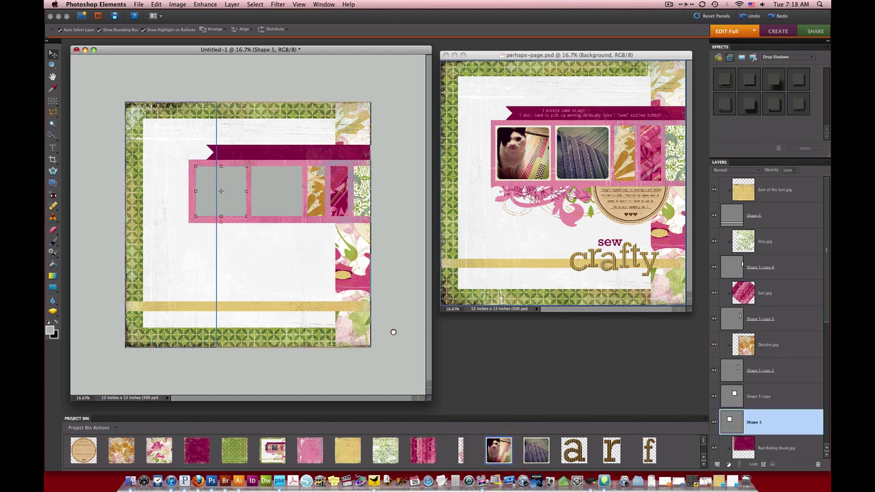
pyautogui.click(215, 209)
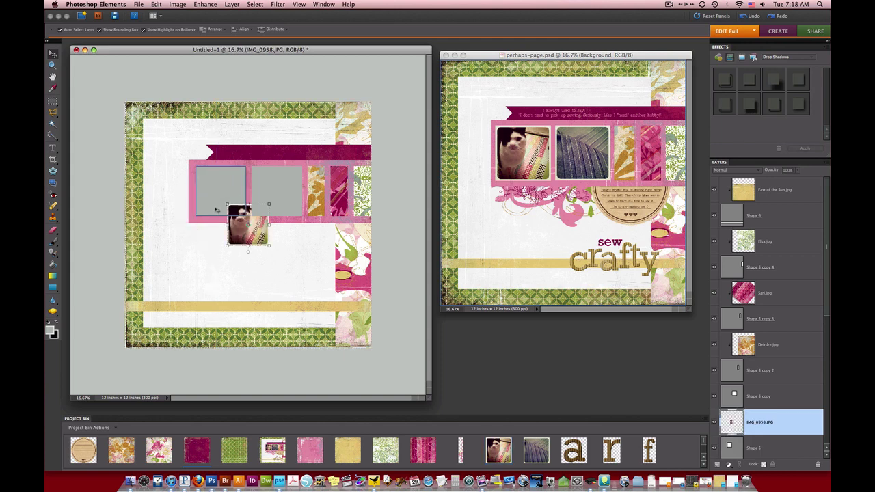
pyautogui.moveTo(254, 230)
pyautogui.mouseDown()
pyautogui.moveTo(219, 195)
pyautogui.moveTo(245, 217)
pyautogui.mouseUp()
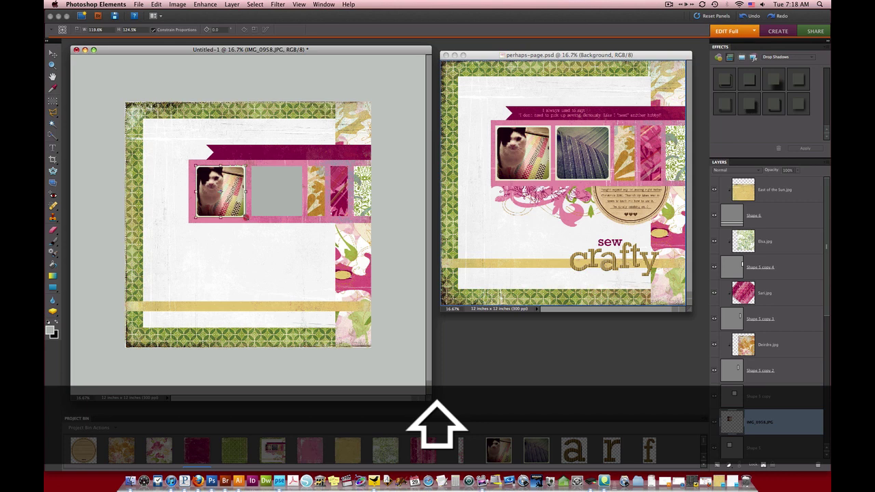
pyautogui.press('Return')
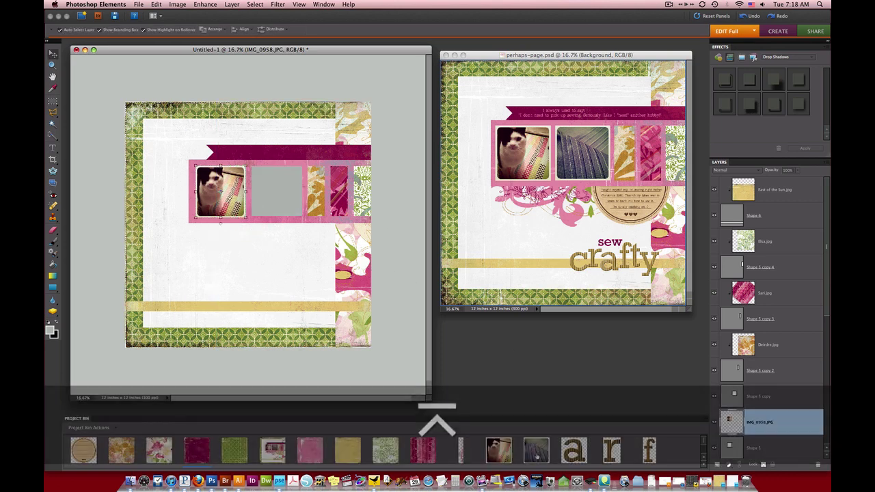
# Add the fabric photo IMG_0921a.jpg, place its layer above Shape 5 copy and enlarge it to cover the second large frame
pyautogui.moveTo(536, 449); pyautogui.dragTo(281, 197)
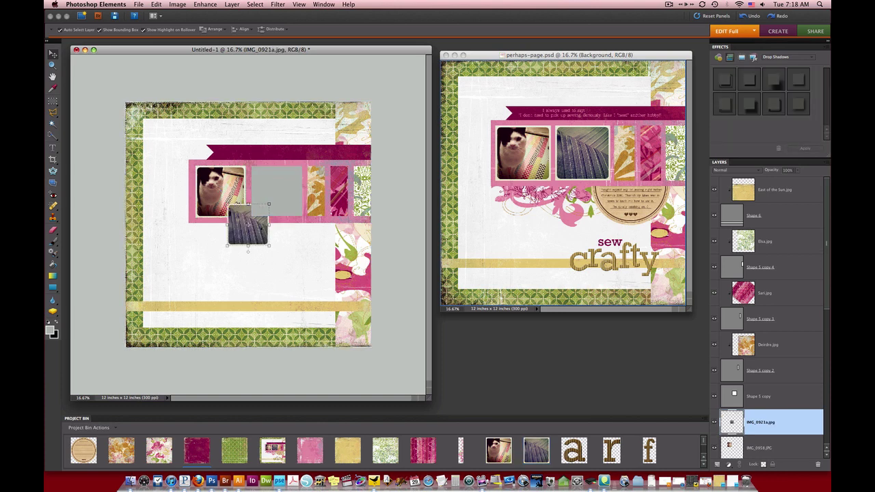
pyautogui.moveTo(248, 225); pyautogui.dragTo(264, 199)
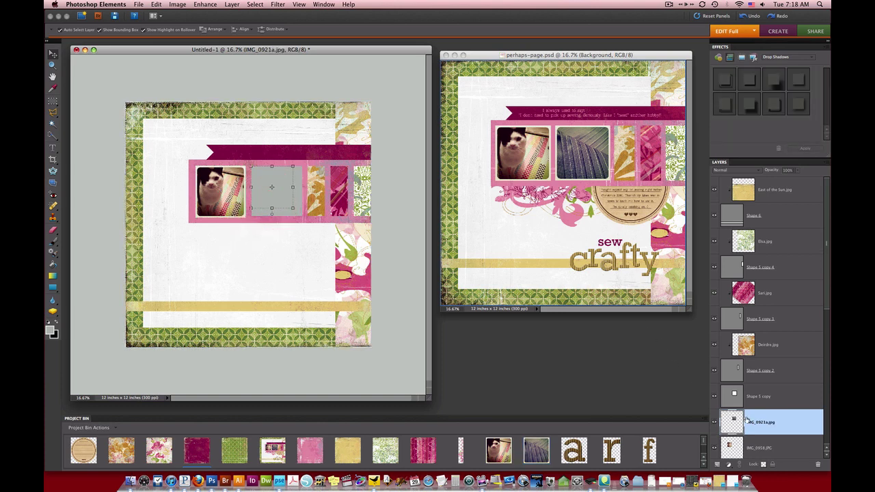
pyautogui.moveTo(745, 421); pyautogui.dragTo(739, 383)
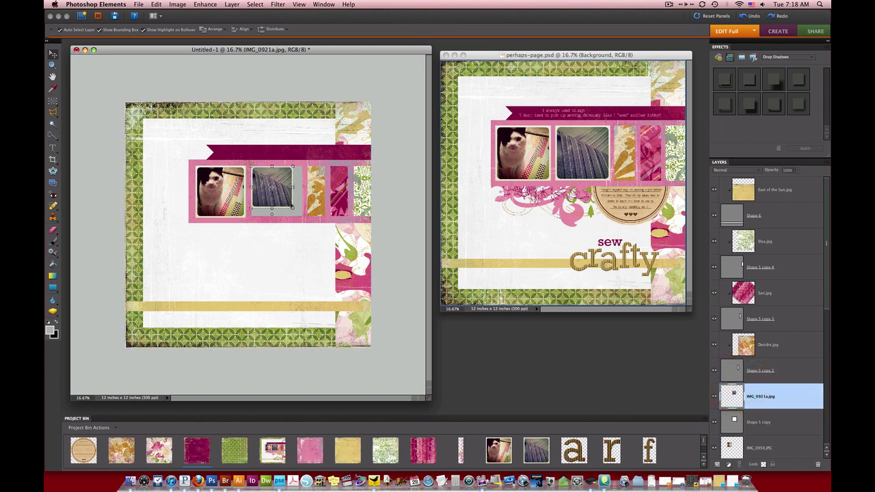
pyautogui.moveTo(293, 209); pyautogui.dragTo(300, 222)
pyautogui.click(282, 223)
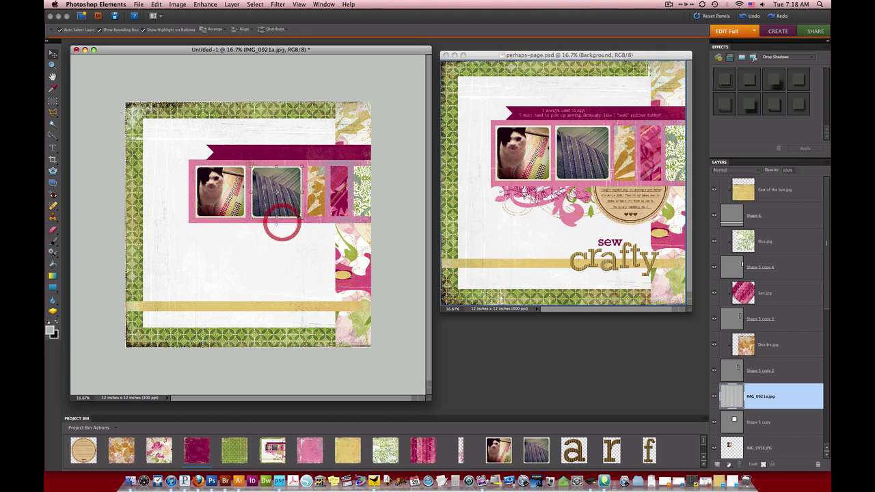
# Delete the gray placeholder layers Shape 5 and Shape 5 copy beneath the two photos
pyautogui.scroll(-5, 756, 429)
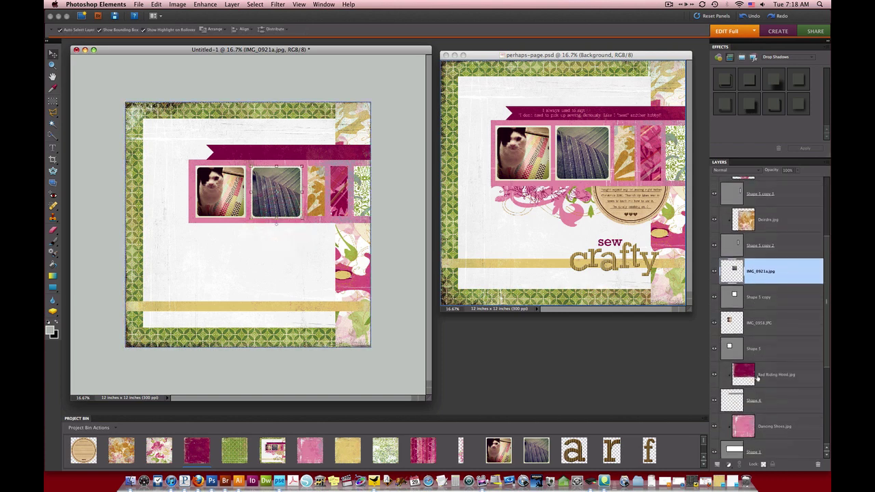
pyautogui.click(758, 296)
pyautogui.keyDown('super'); pyautogui.click(754, 349); pyautogui.keyUp('super')
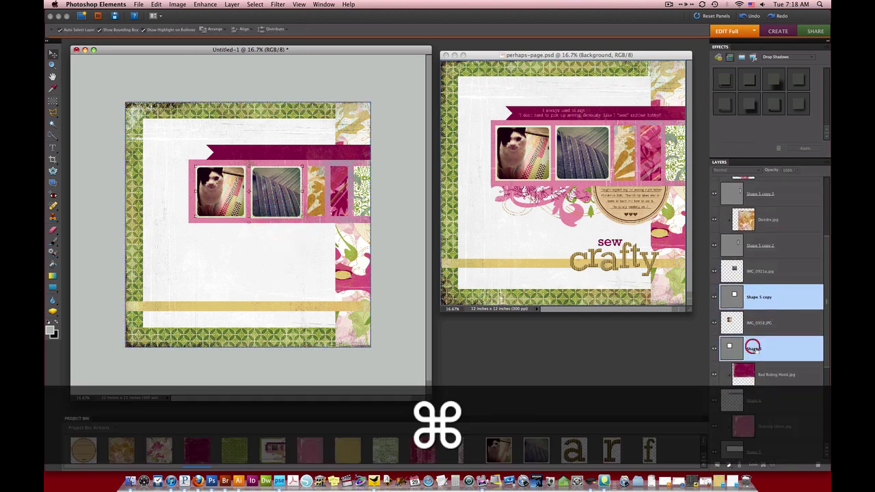
pyautogui.click(818, 465)
pyautogui.click(462, 138)
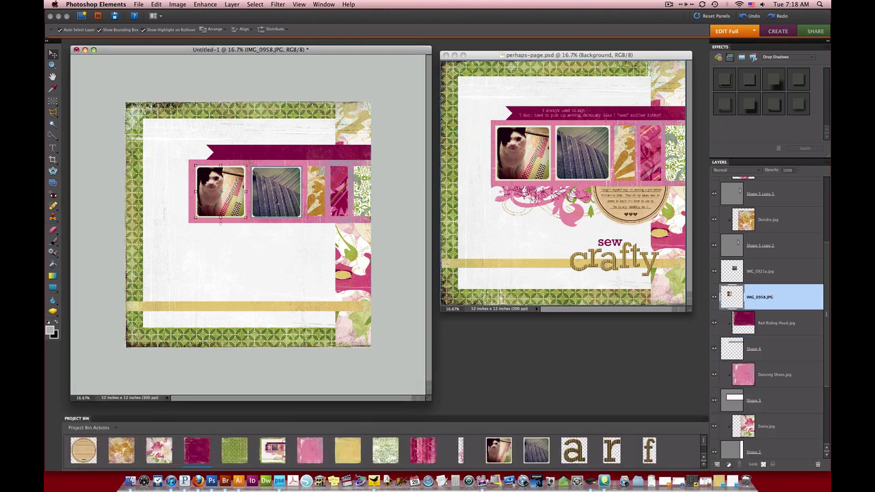
# Shrink both photos slightly, without keeping their proportions, to fit evenly within the pink block
pyautogui.click(273, 199)
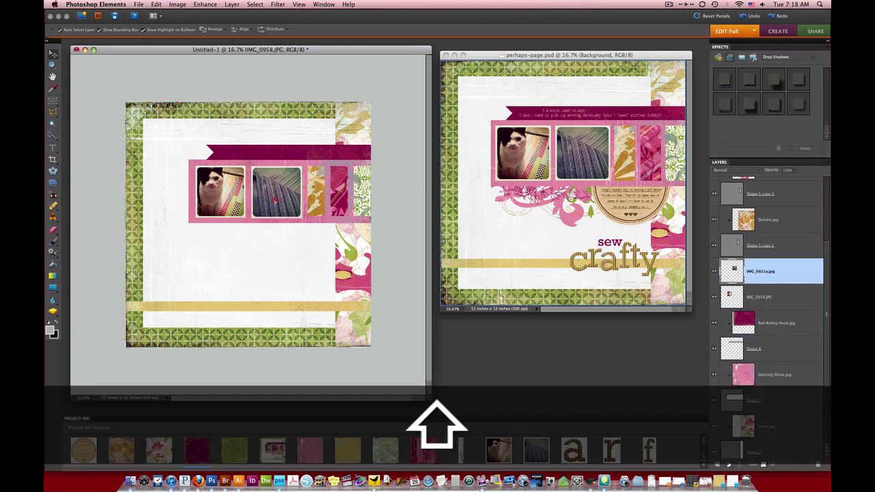
pyautogui.moveTo(302, 219); pyautogui.dragTo(301, 216)
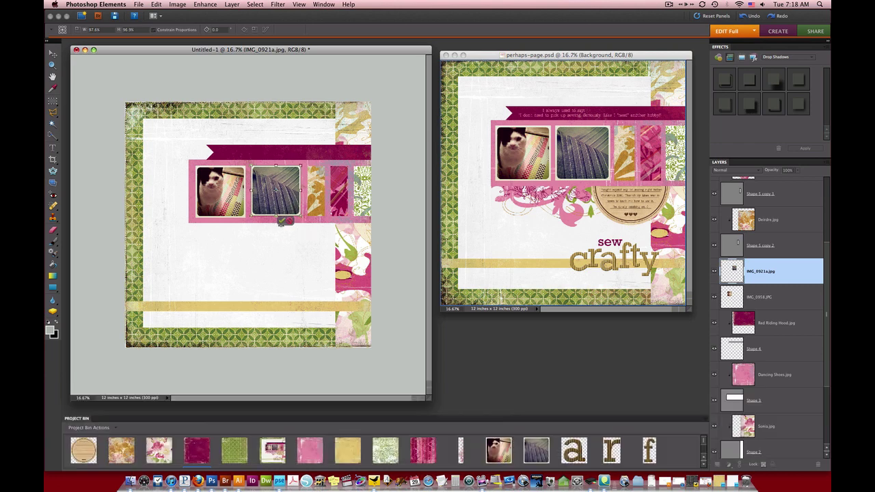
pyautogui.doubleClick(279, 221)
pyautogui.click(224, 211)
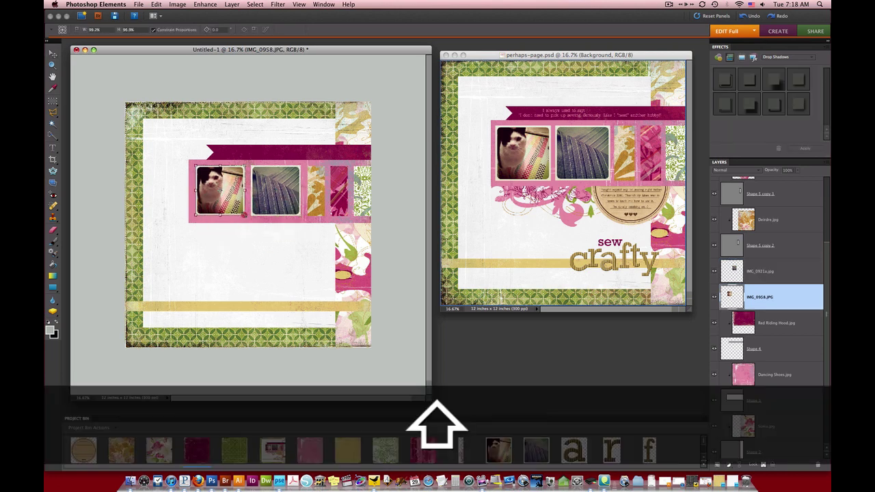
pyautogui.doubleClick(246, 217)
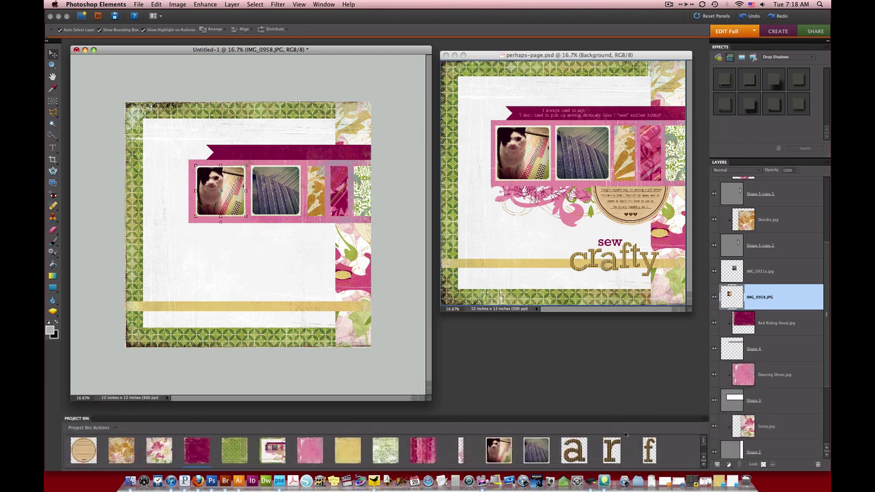
# Add the flourish border PER_D814_Border2.png to the page and rotate it -90 degrees so it runs horizontally beneath the photos
pyautogui.scroll(-3, 627, 441)
pyautogui.scroll(3, 628, 444)
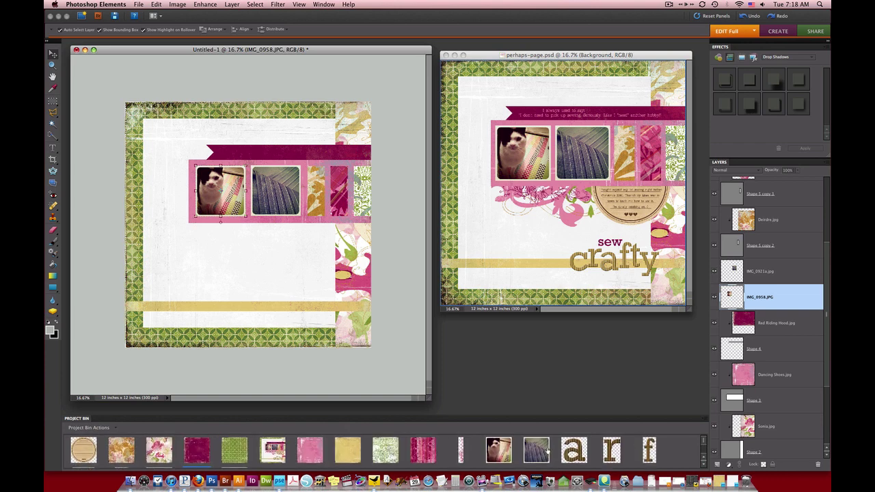
pyautogui.moveTo(461, 449); pyautogui.dragTo(287, 238)
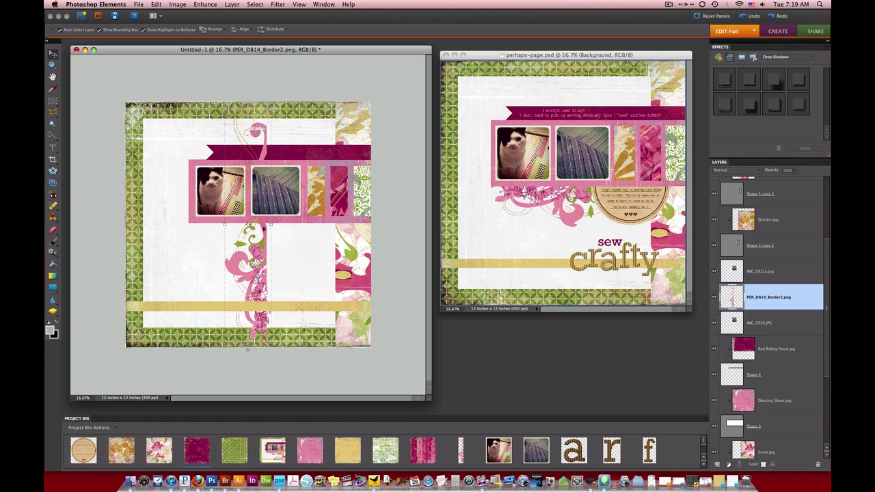
pyautogui.moveTo(250, 118); pyautogui.dragTo(127, 199)
pyautogui.moveTo(287, 236); pyautogui.dragTo(287, 260)
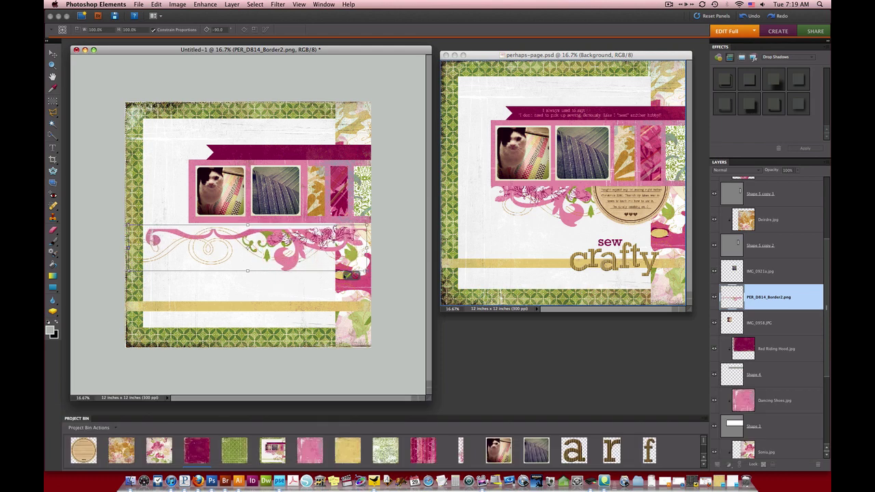
pyautogui.press('Return')
# Flip the flourish border layer horizontally and move it right and up against the lower edge of the pink photo block
pyautogui.click(178, 5)
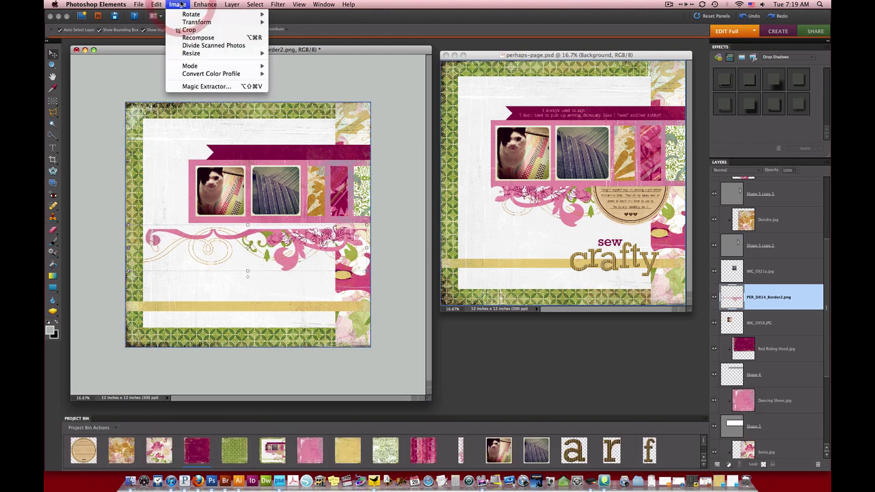
pyautogui.moveTo(186, 12)
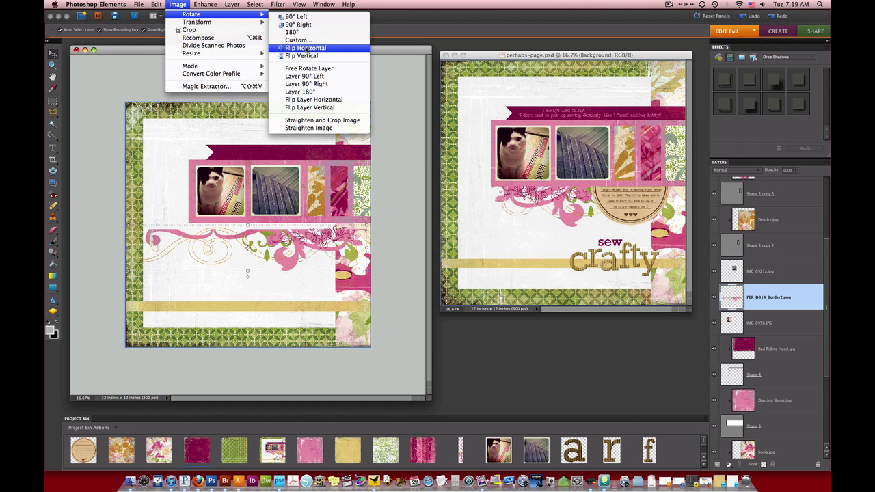
pyautogui.click(316, 100)
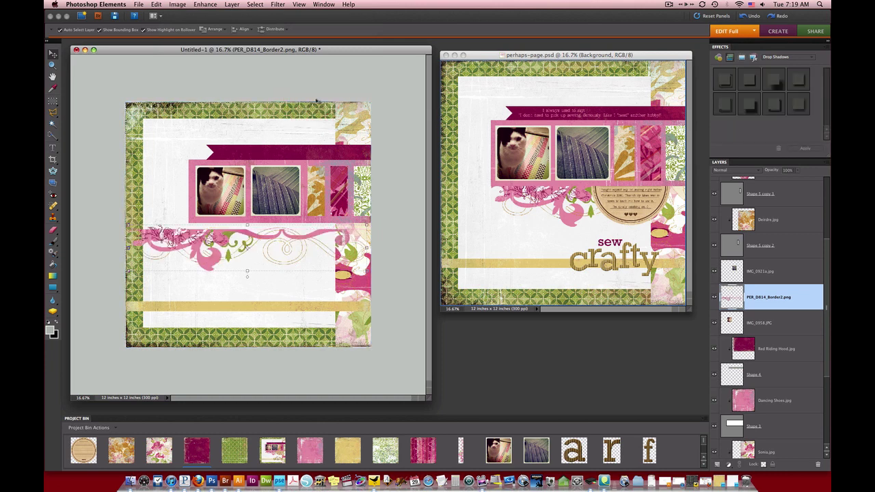
pyautogui.moveTo(184, 239); pyautogui.dragTo(239, 233)
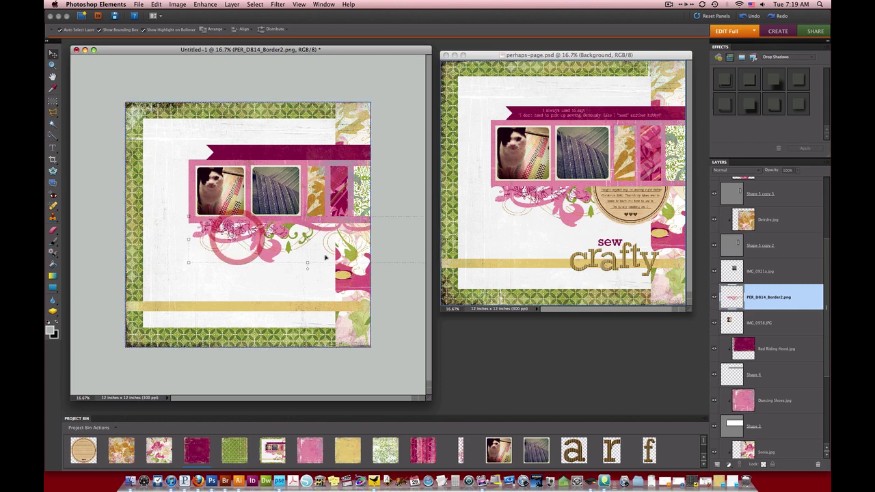
# Move the PER_D814_Border2.png layer below Shape 2, behind the pink block and floral strip, and nudge the border down slightly
pyautogui.scroll(-1, 737, 321)
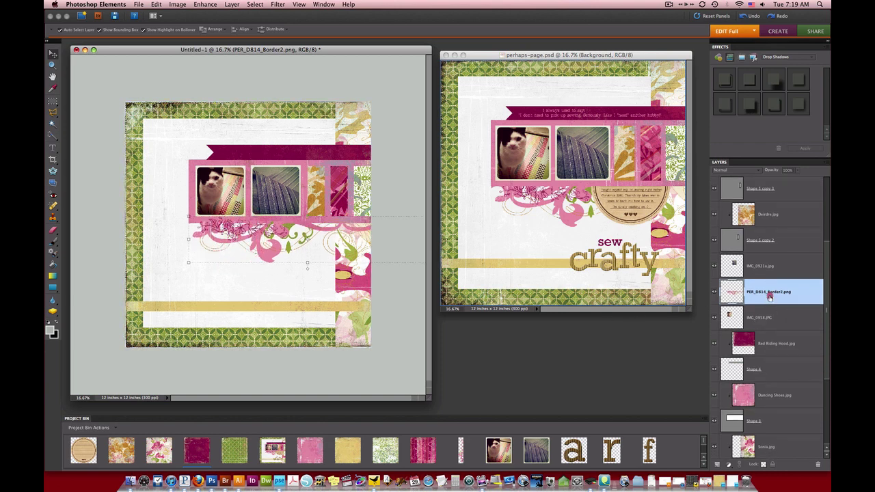
pyautogui.moveTo(770, 296); pyautogui.dragTo(773, 439)
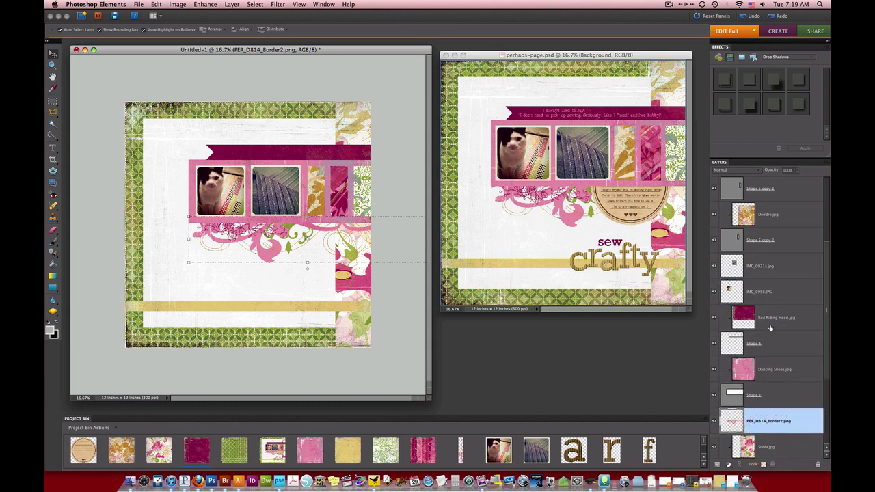
pyautogui.scroll(-3, 770, 329)
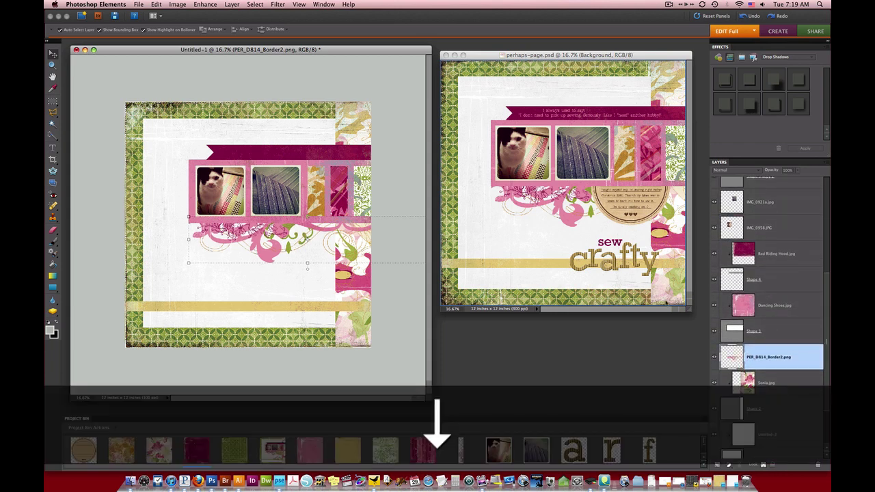
pyautogui.press('Down')
pyautogui.press('Down')
pyautogui.press('Down')
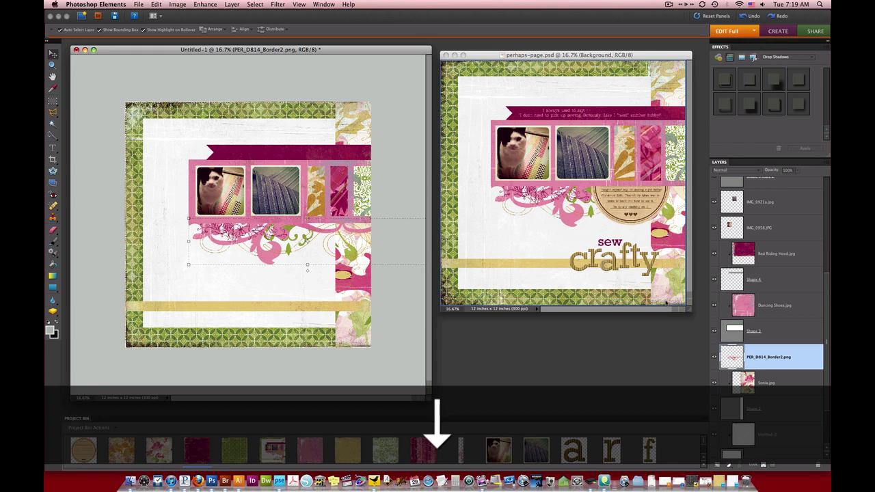
pyautogui.scroll(-3, 784, 372)
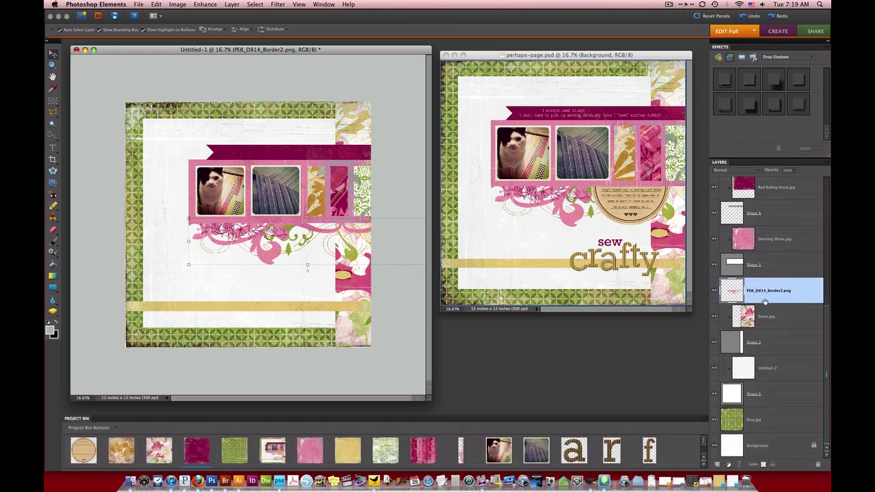
pyautogui.moveTo(764, 298); pyautogui.dragTo(760, 353)
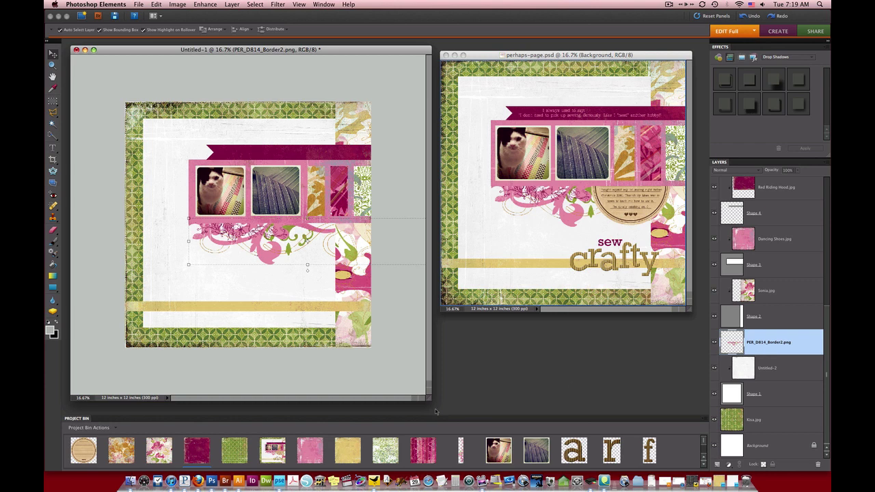
# Add circle.png to the page, place it below the photo block over the flourish, and move its layer between Shape 3 and Sonia.jpg
pyautogui.moveTo(77, 461); pyautogui.dragTo(248, 274)
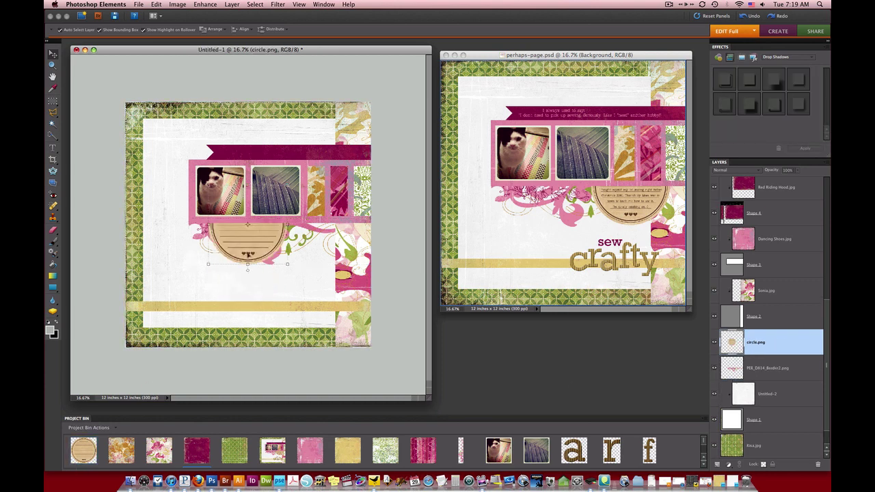
pyautogui.moveTo(235, 241); pyautogui.dragTo(299, 238)
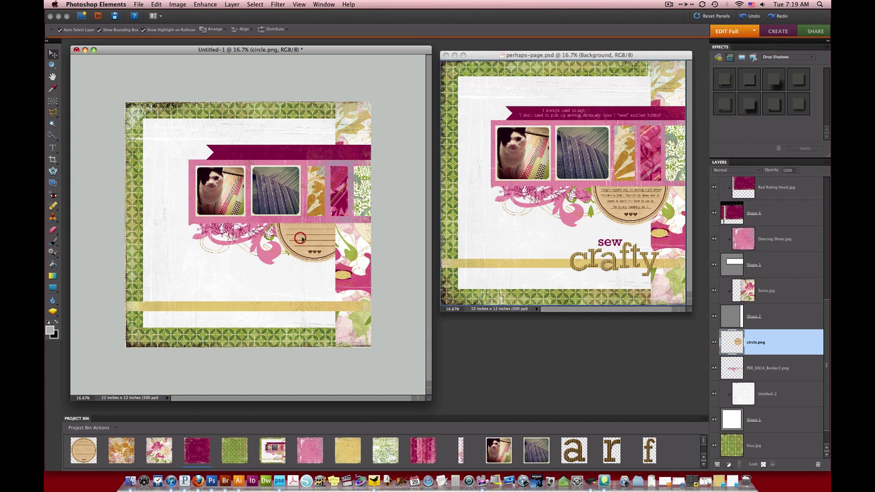
pyautogui.moveTo(737, 342); pyautogui.dragTo(739, 283)
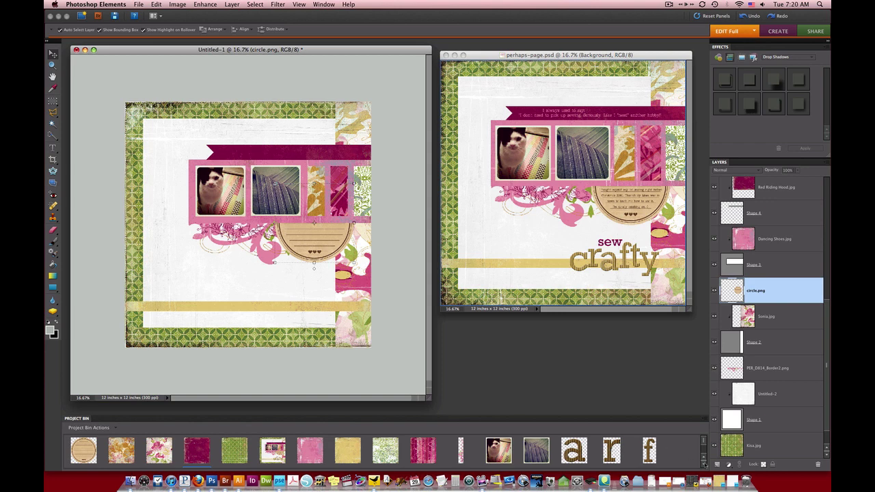
# Add the six alphabet images c, t, y, f, r and a from the open files to the page
pyautogui.scroll(-3, 704, 464)
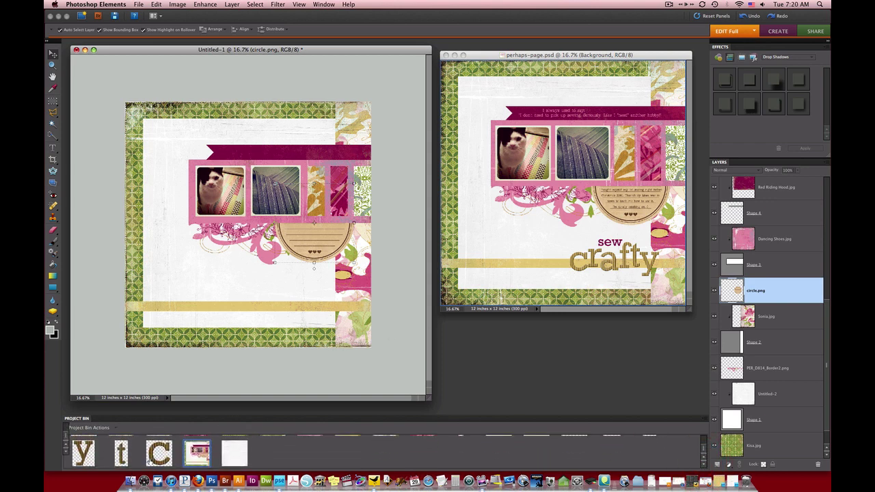
pyautogui.moveTo(149, 461); pyautogui.dragTo(198, 287)
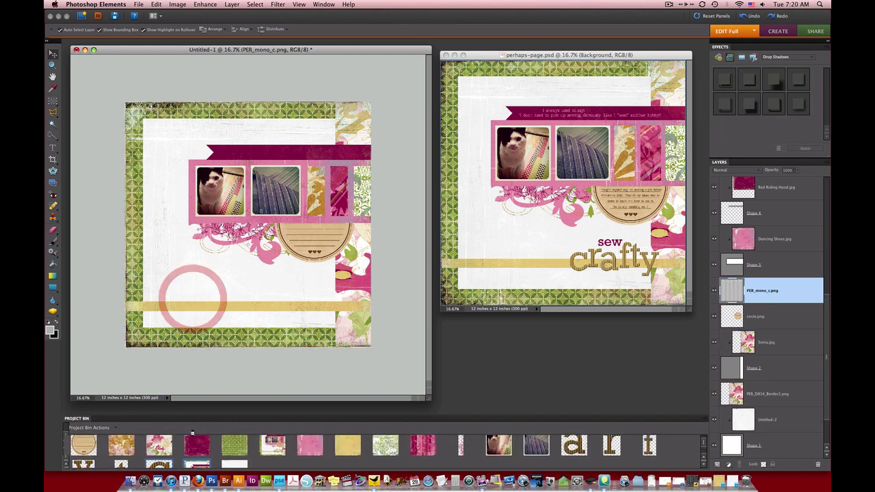
pyautogui.moveTo(127, 459); pyautogui.dragTo(220, 291)
pyautogui.moveTo(83, 459); pyautogui.dragTo(219, 280)
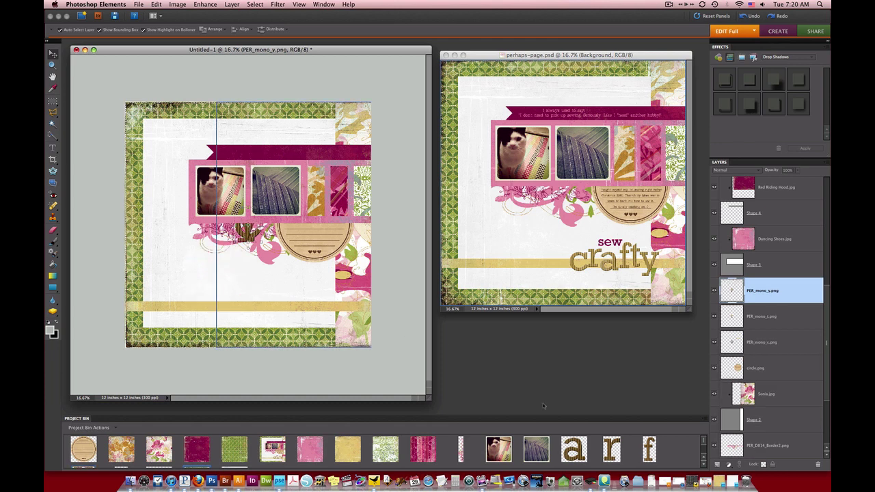
pyautogui.moveTo(649, 457); pyautogui.dragTo(219, 280)
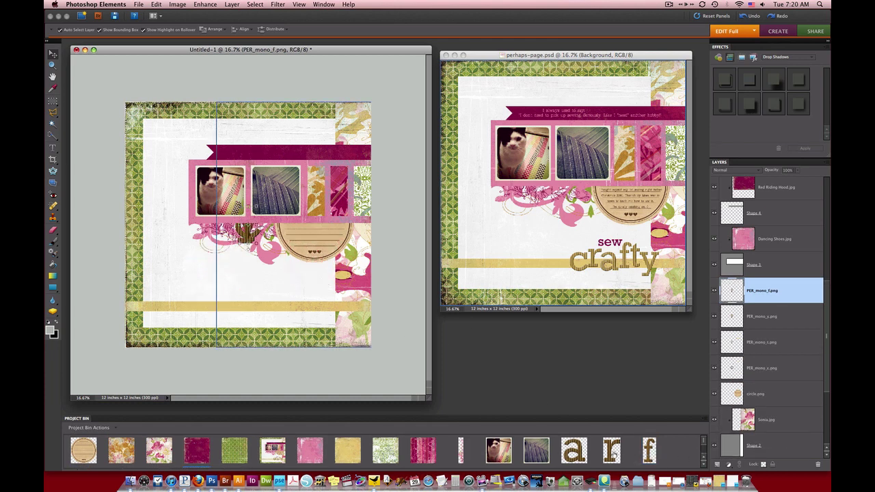
pyautogui.moveTo(611, 453); pyautogui.dragTo(321, 251)
pyautogui.moveTo(574, 451); pyautogui.dragTo(285, 233)
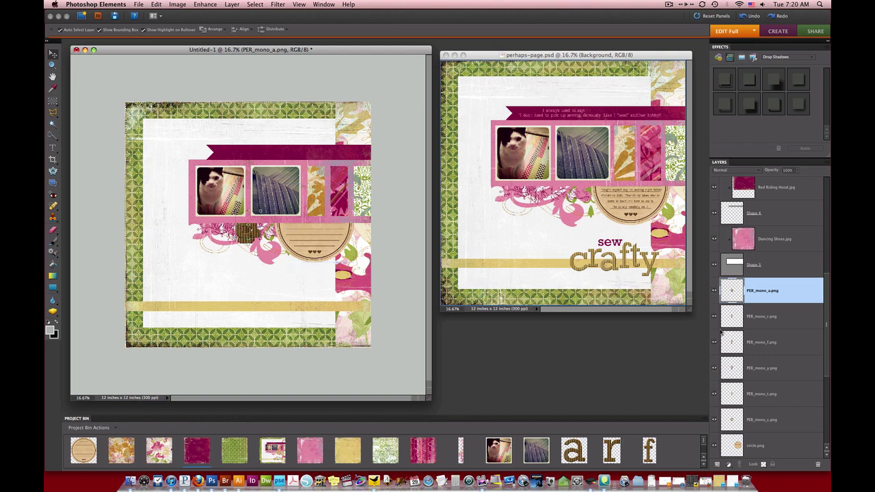
# Move all six PER_mono letter layers together to the top of the layer stack, above East of the Sun.jpg
pyautogui.keyDown('shift'); pyautogui.click(761, 414); pyautogui.keyUp('shift')
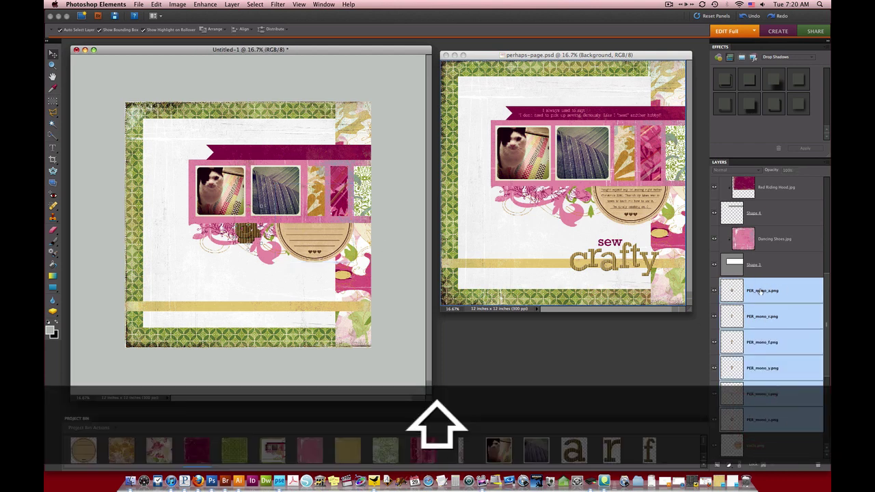
pyautogui.scroll(5, 773, 388)
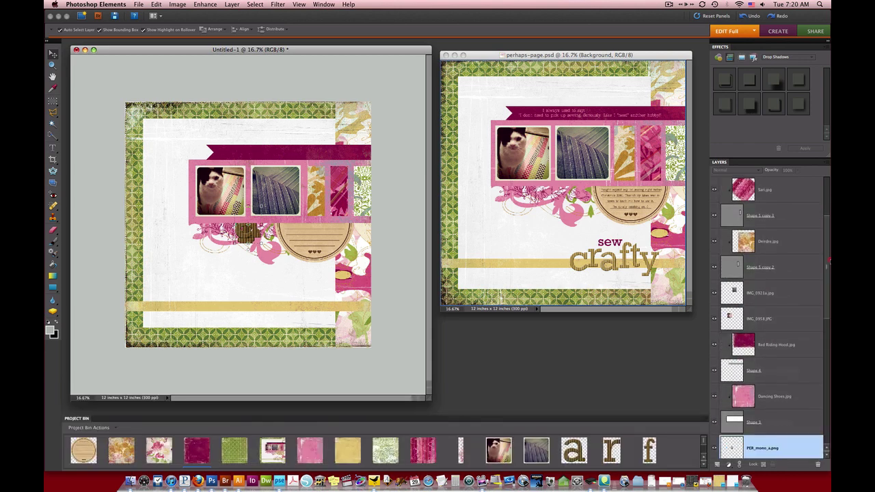
pyautogui.moveTo(768, 424); pyautogui.dragTo(766, 248)
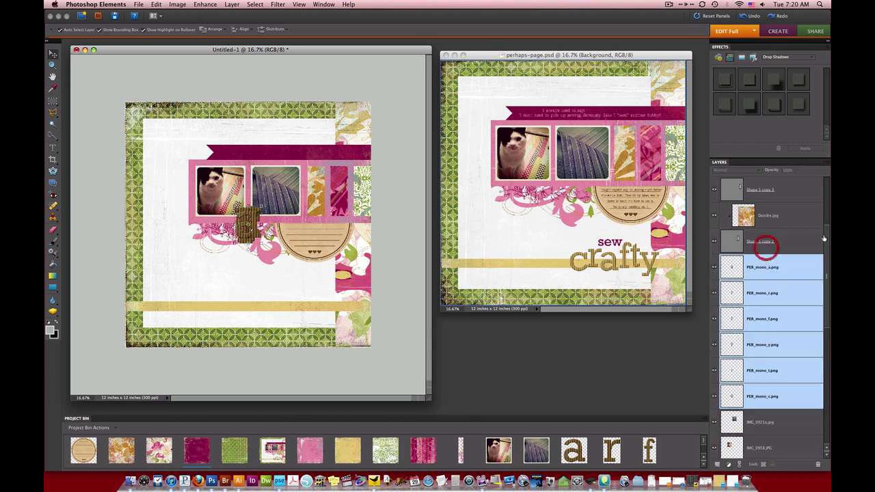
pyautogui.moveTo(826, 239); pyautogui.dragTo(827, 191)
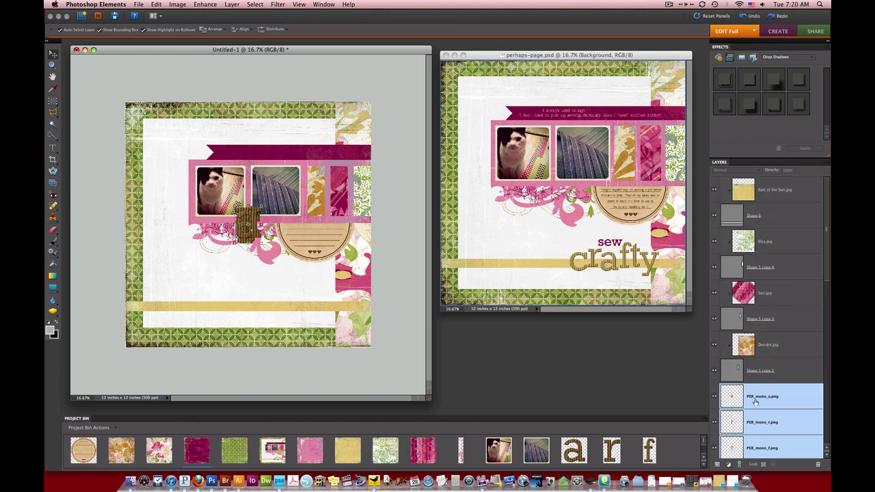
pyautogui.moveTo(728, 185); pyautogui.dragTo(728, 183)
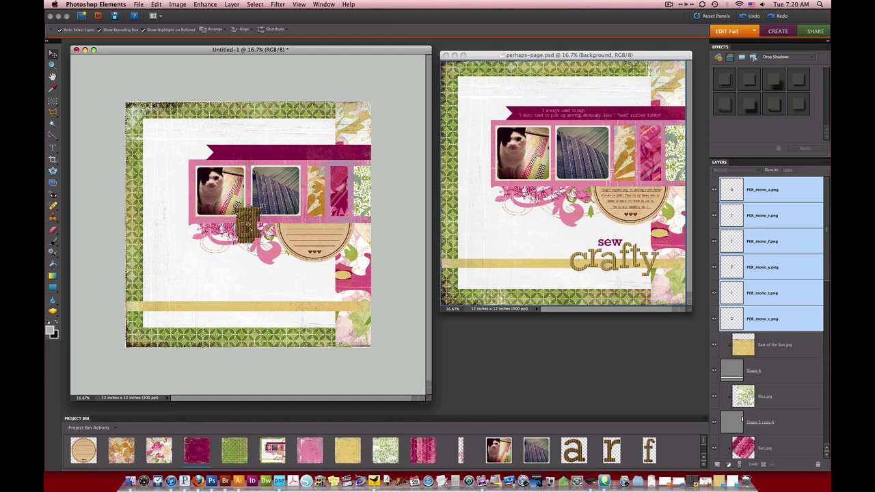
# Scale the six letters down together to 77.3% with proportions constrained, and release the group selection
pyautogui.moveTo(262, 205); pyautogui.dragTo(255, 211)
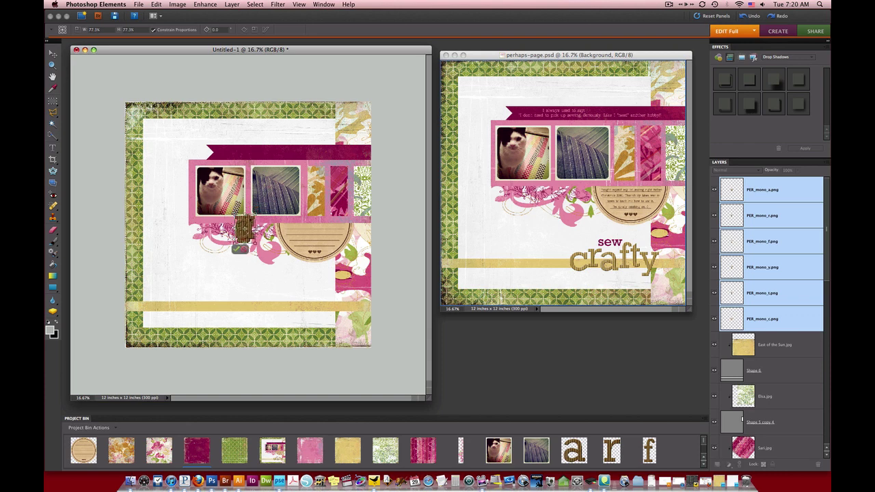
pyautogui.click(236, 250)
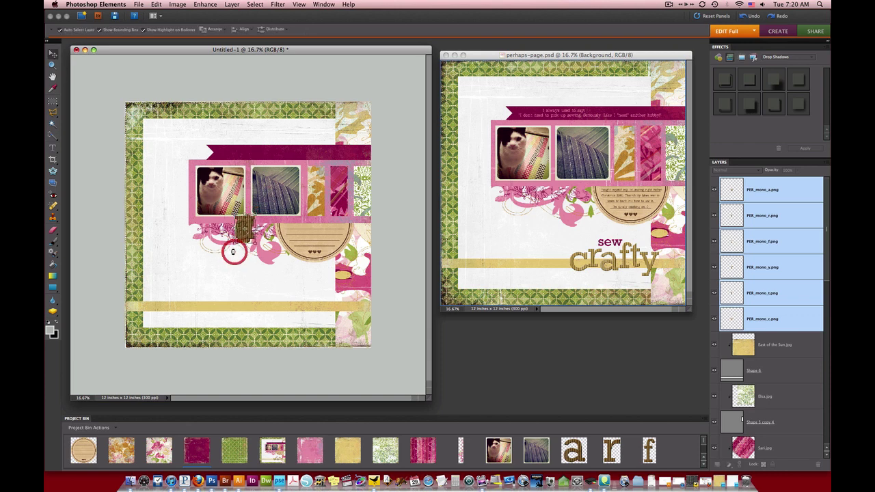
pyautogui.click(785, 344)
pyautogui.click(777, 242)
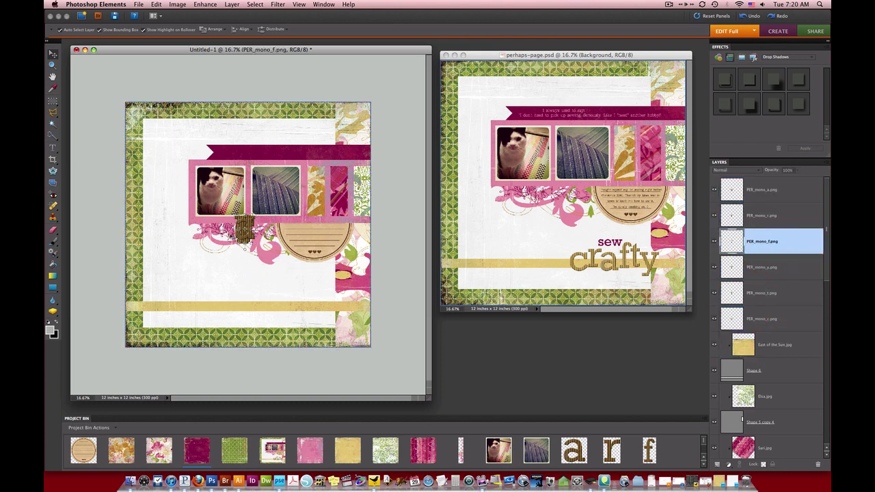
# Move the letters r, a, f, t and y individually into order over the gold strip, leaving room for the c
pyautogui.moveTo(261, 245); pyautogui.dragTo(276, 306)
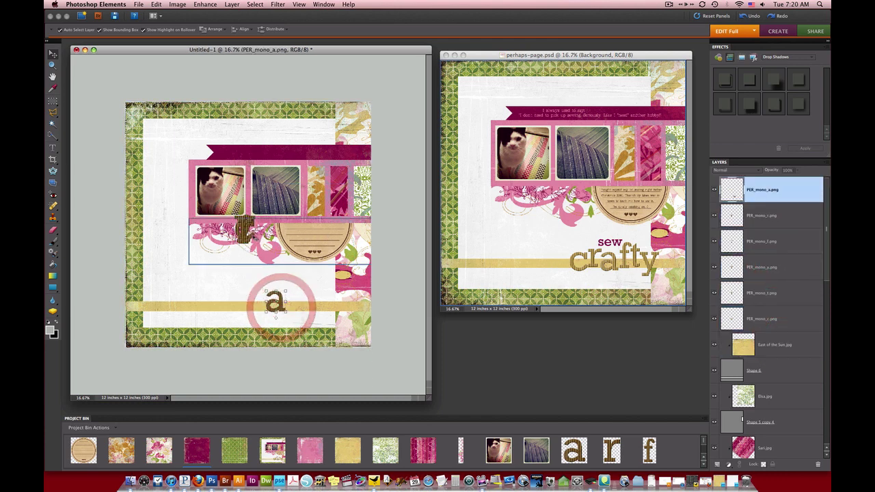
pyautogui.moveTo(246, 238); pyautogui.dragTo(259, 301)
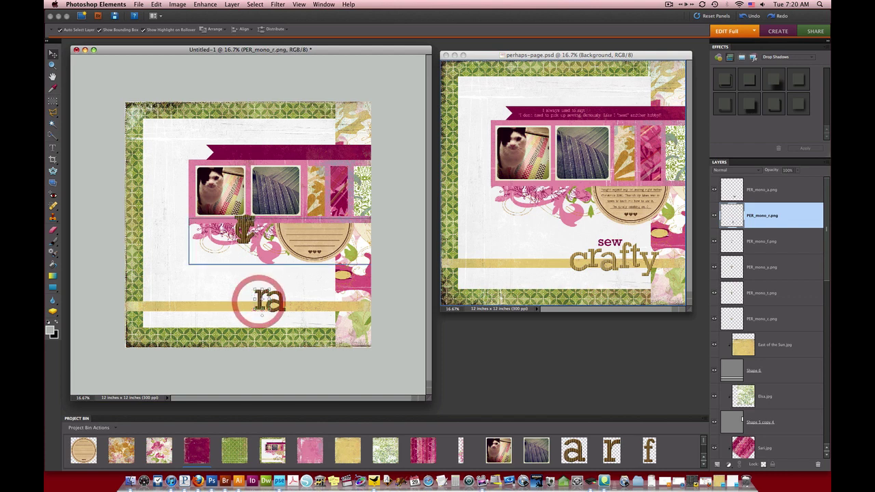
pyautogui.click(235, 230)
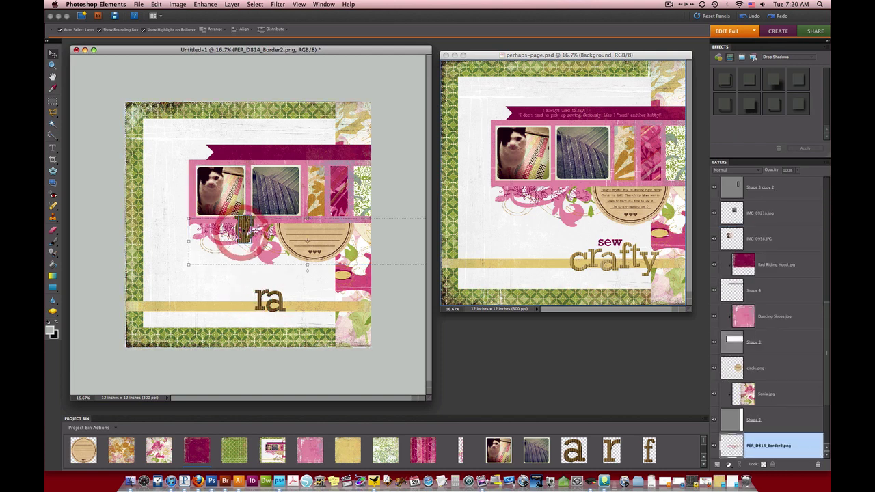
pyautogui.moveTo(240, 230); pyautogui.dragTo(291, 293)
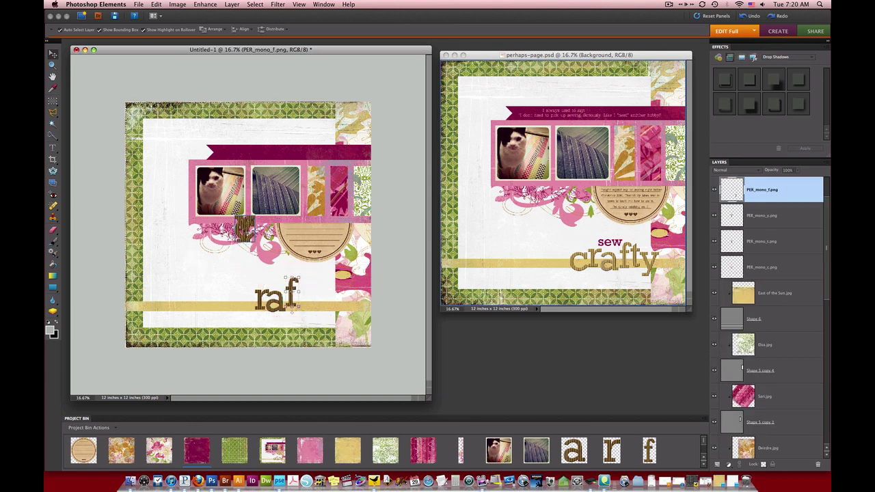
pyautogui.moveTo(245, 231); pyautogui.dragTo(324, 304)
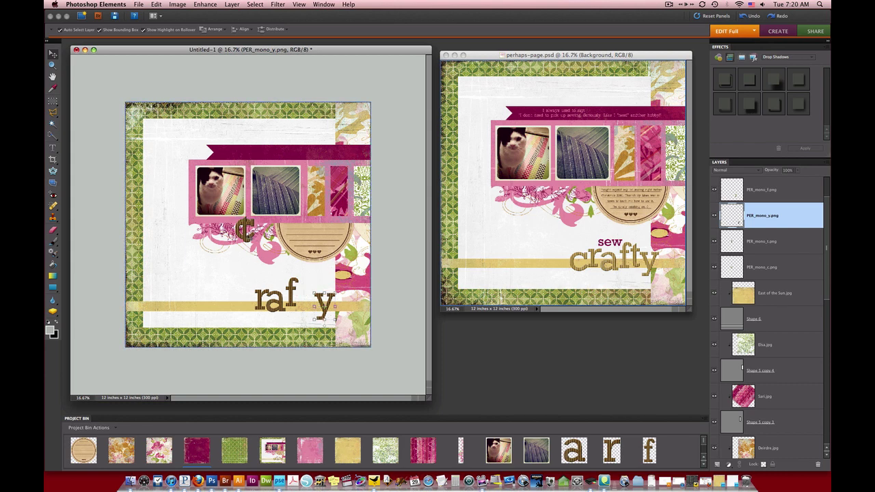
pyautogui.moveTo(245, 231); pyautogui.dragTo(314, 298)
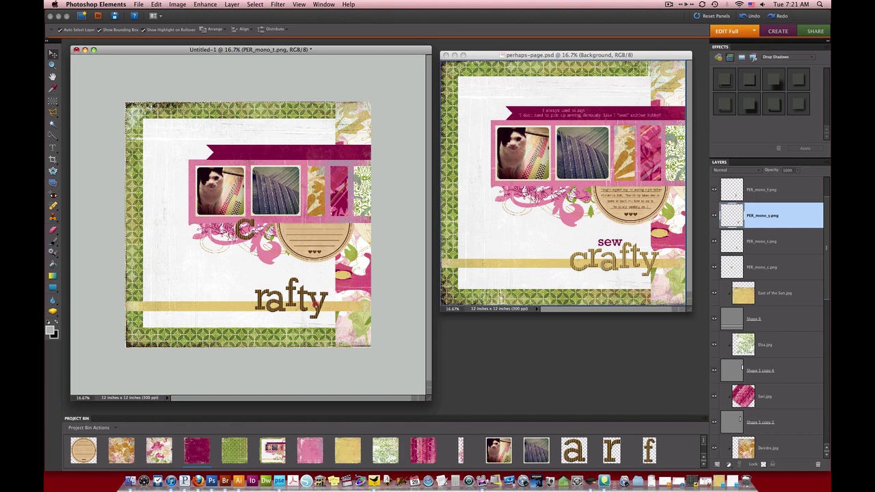
# Lower the y slightly, place the c in front to spell "crafty", and nudge the f down for a staggered look
pyautogui.click(316, 306)
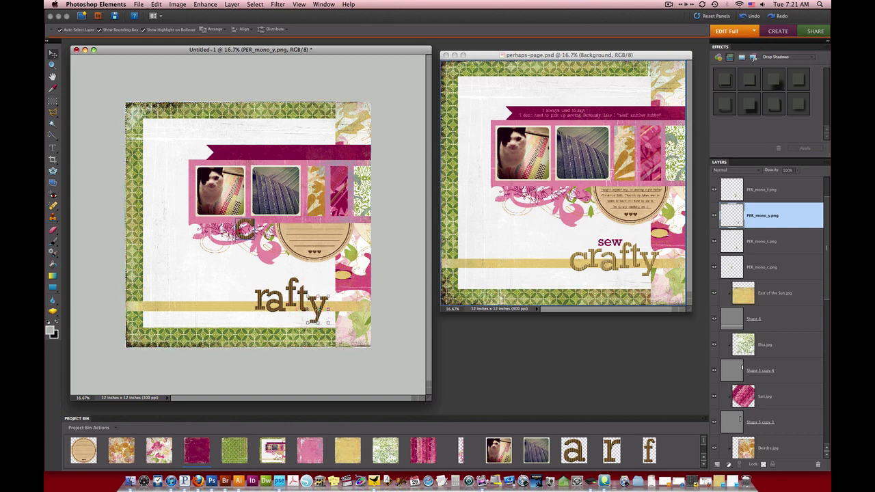
pyautogui.moveTo(245, 231); pyautogui.dragTo(242, 301)
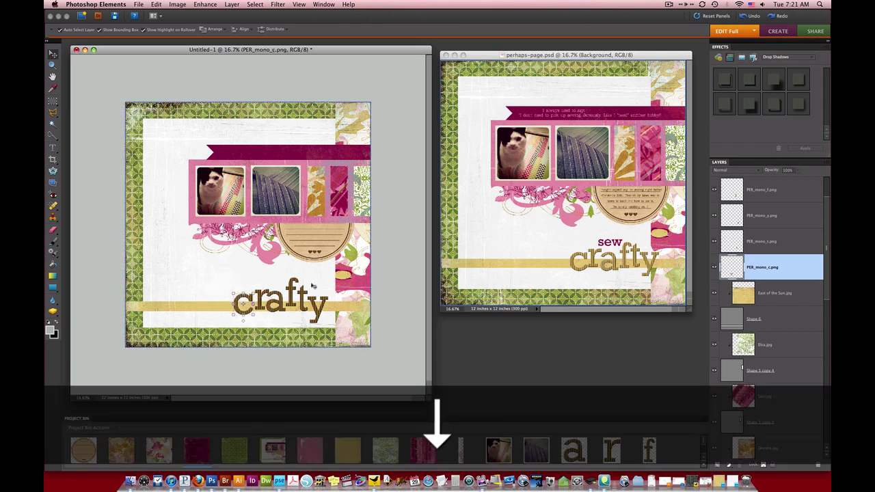
pyautogui.click(292, 293)
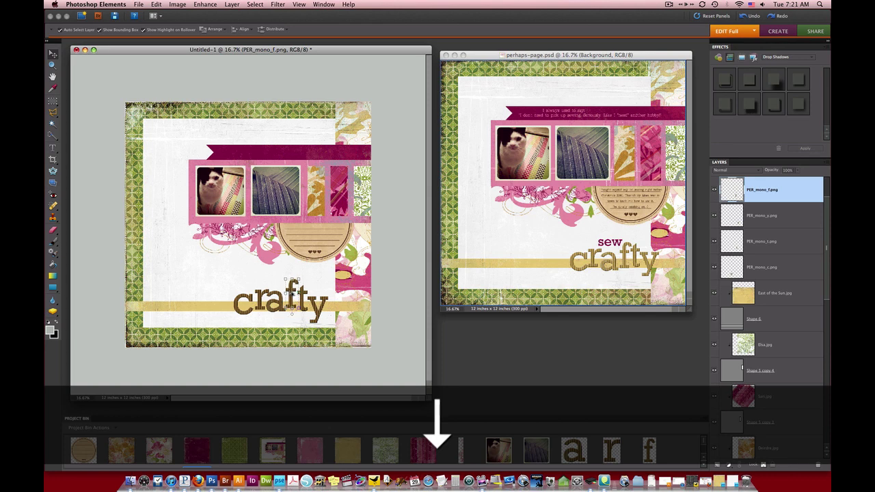
# Scale all six letters together to about 87%, and move the word right so its end overlaps the floral strip
pyautogui.click(245, 308)
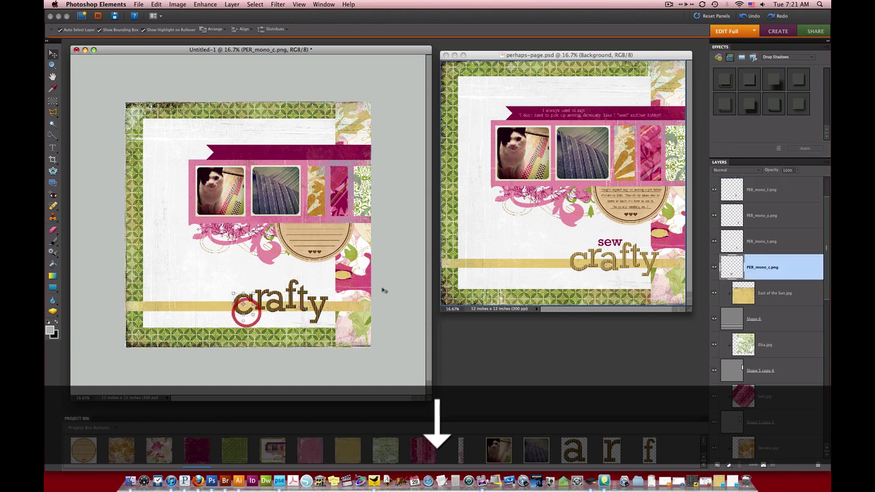
pyautogui.scroll(2, 785, 273)
pyautogui.keyDown('shift'); pyautogui.click(779, 190); pyautogui.keyUp('shift')
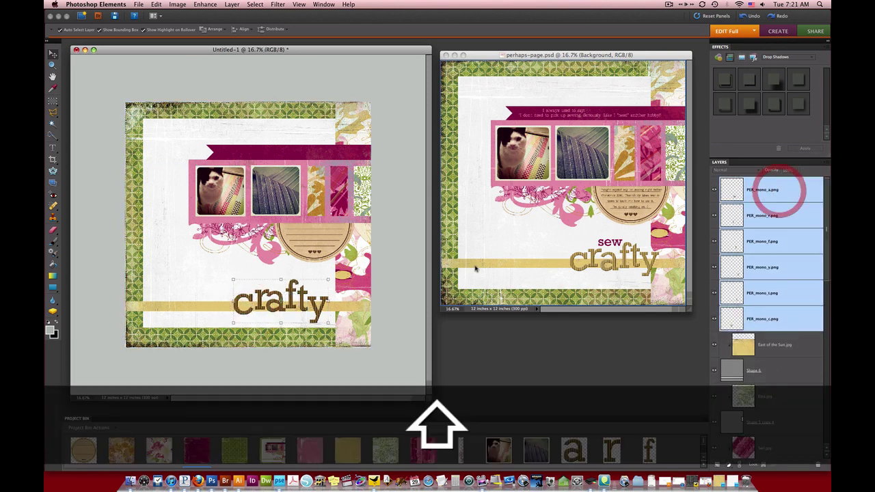
pyautogui.moveTo(289, 303)
pyautogui.mouseDown()
pyautogui.moveTo(307, 305)
pyautogui.moveTo(333, 285)
pyautogui.mouseUp()
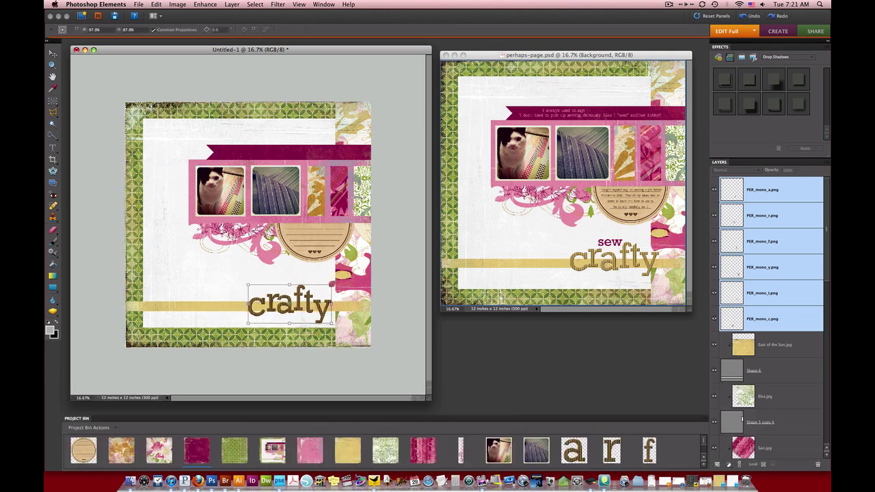
pyautogui.click(311, 328)
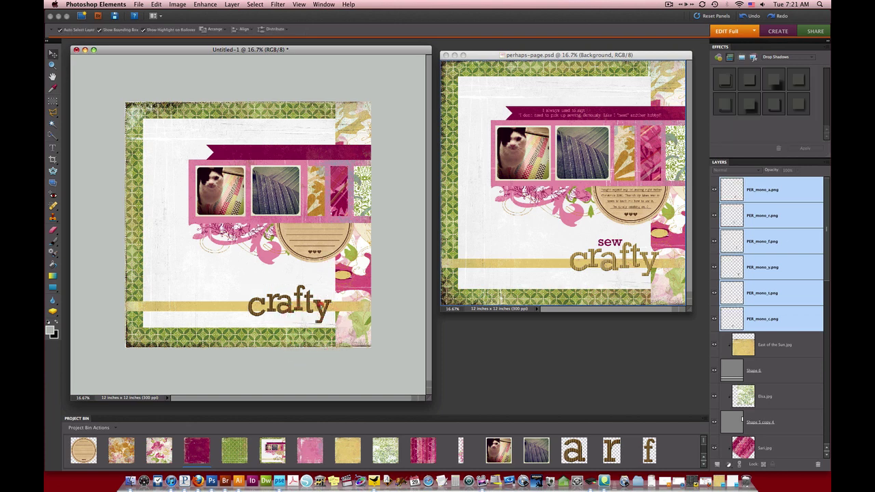
pyautogui.moveTo(308, 313); pyautogui.dragTo(330, 303)
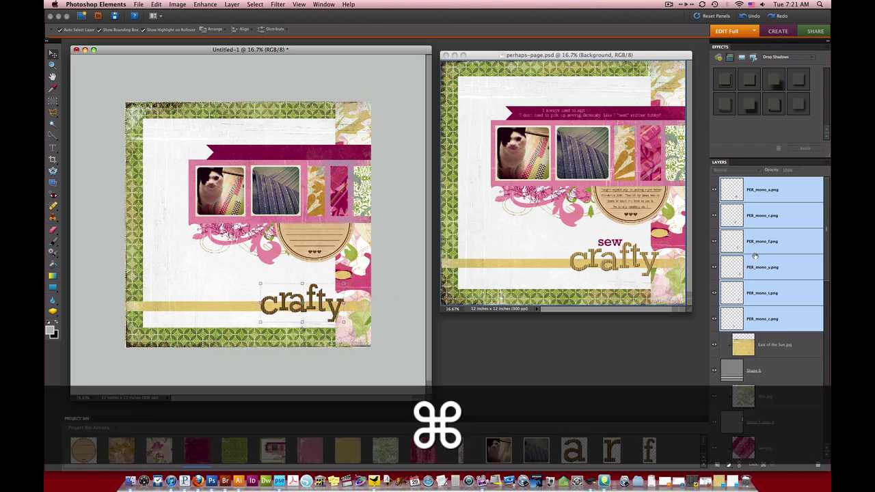
# Merge the six letter layers and lighten "crafty" with Levels, setting the midtones to 1.75 and the white input level to 234
pyautogui.press('super+e')
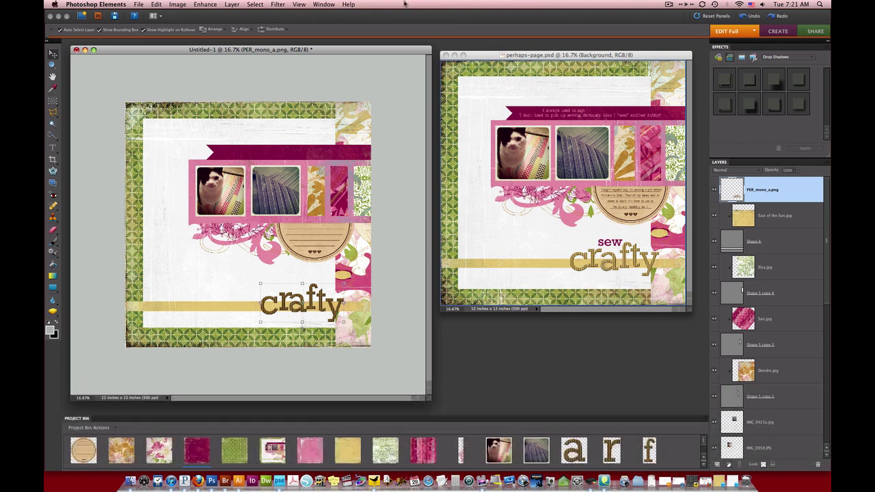
pyautogui.click(208, 4)
pyautogui.moveTo(294, 73)
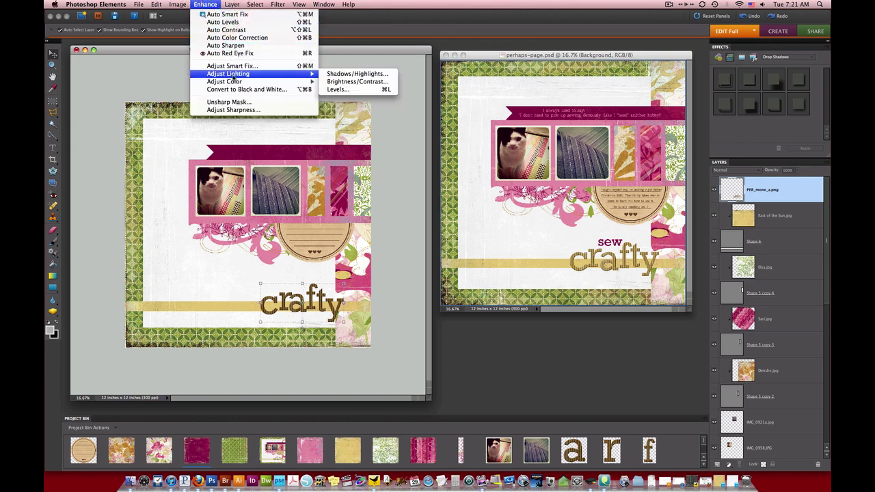
pyautogui.click(345, 89)
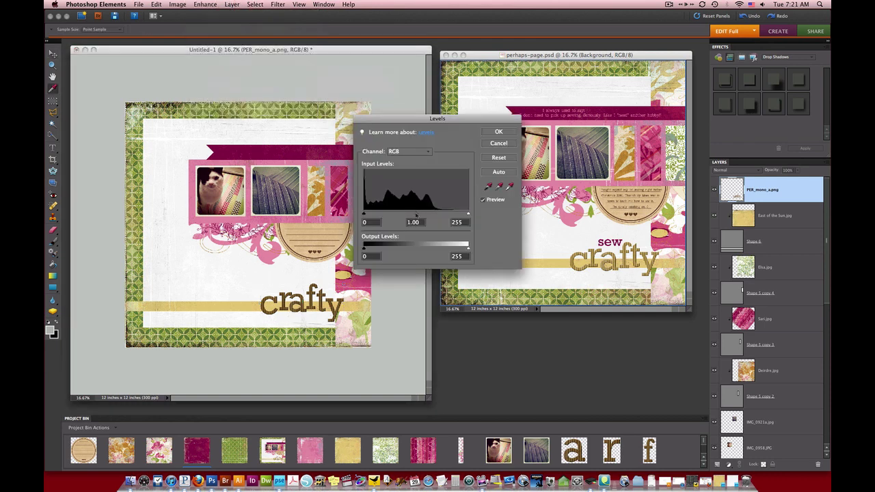
pyautogui.moveTo(412, 215); pyautogui.dragTo(402, 214)
pyautogui.moveTo(468, 214); pyautogui.dragTo(459, 215)
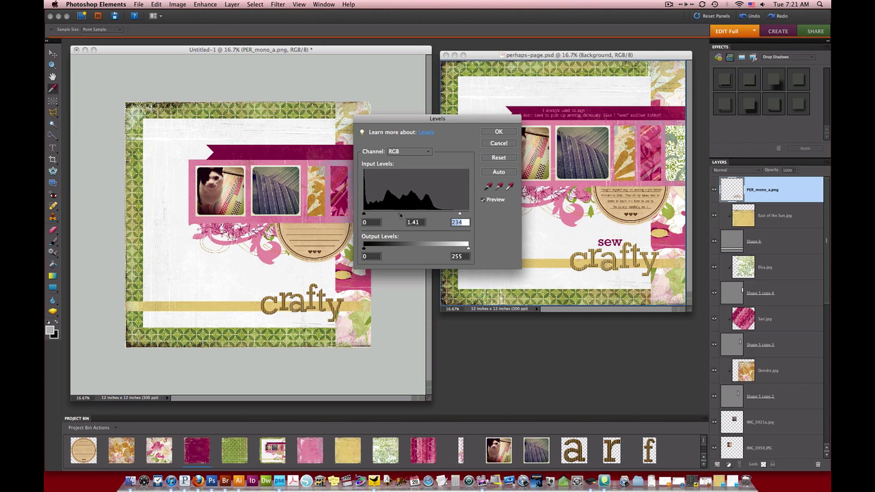
pyautogui.moveTo(401, 215); pyautogui.dragTo(397, 214)
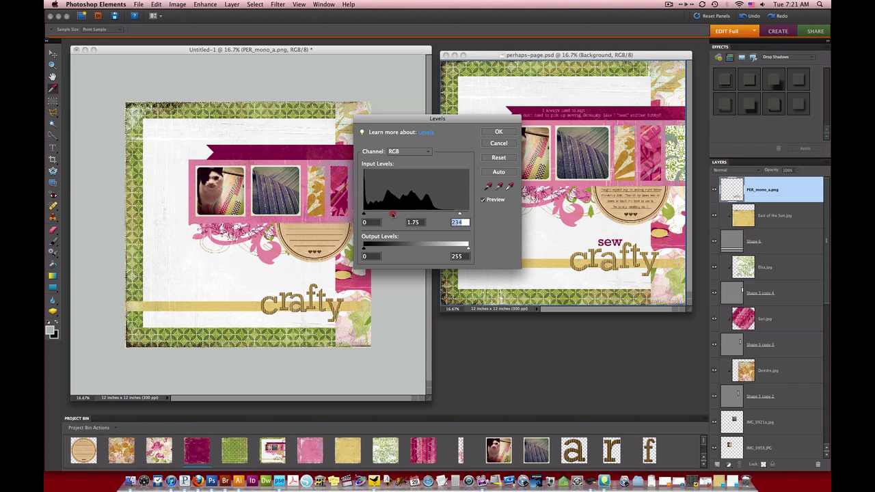
pyautogui.click(392, 213)
pyautogui.click(498, 132)
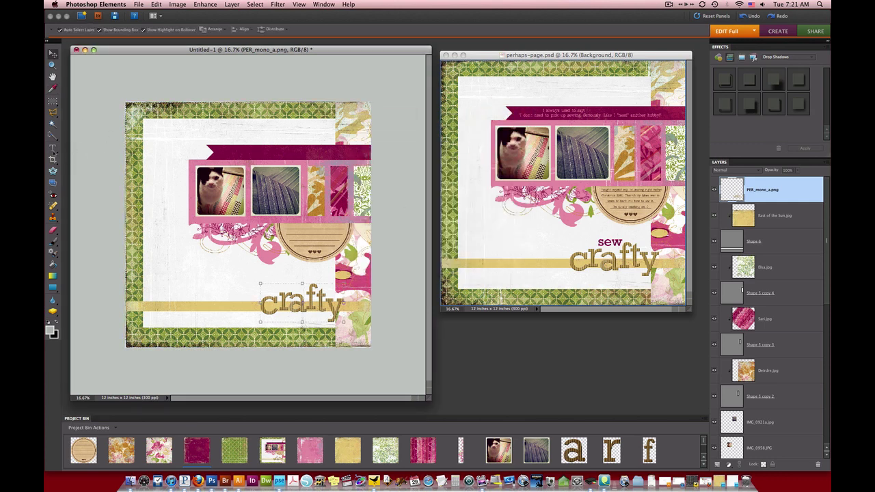
# Add the text "sew" above "crafty", enlarge it to about 254% with proportions constrained, and place it over the letters r and a
pyautogui.click(53, 148)
pyautogui.click(270, 280)
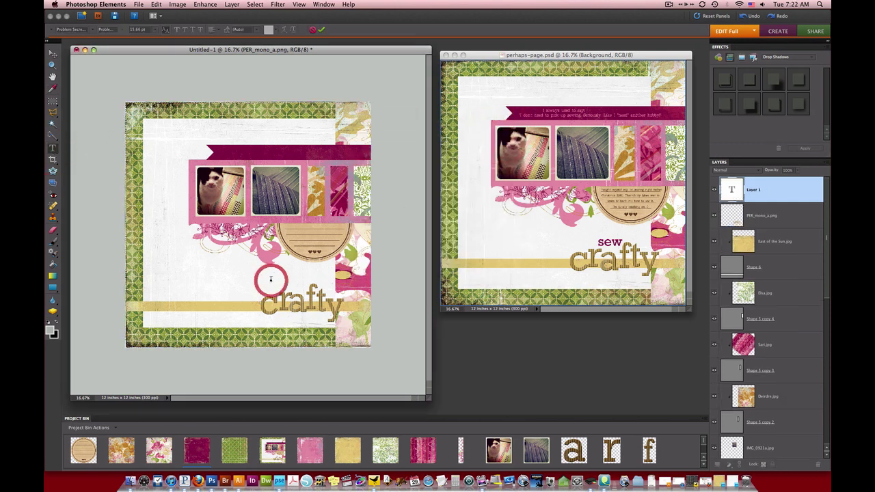
pyautogui.write('sew')
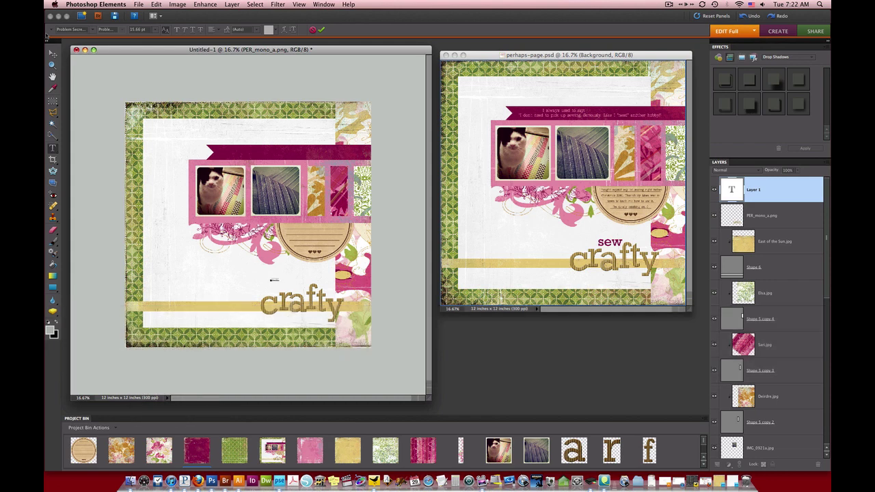
pyautogui.click(53, 54)
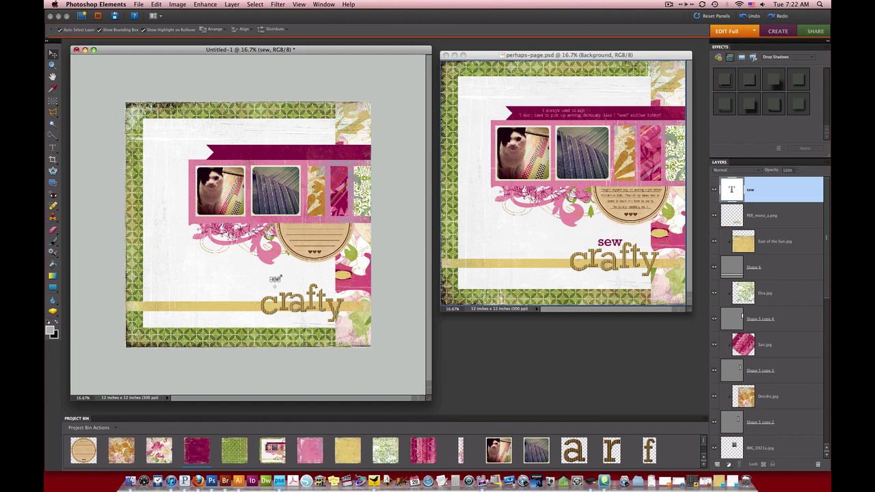
pyautogui.moveTo(279, 277); pyautogui.dragTo(298, 282)
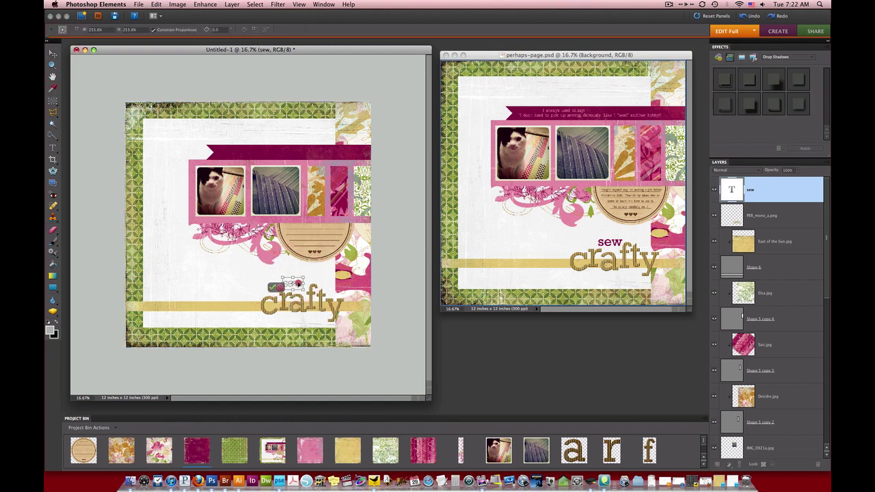
pyautogui.press('Return')
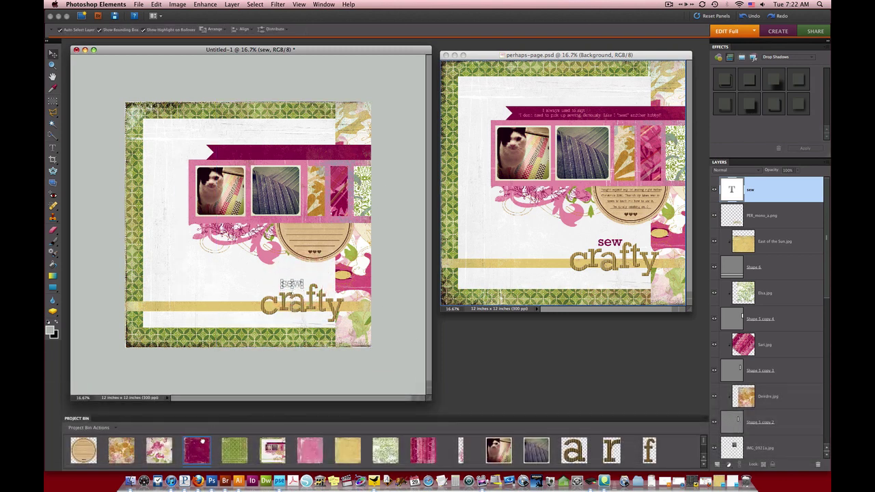
# Add the Red Riding Hood paper above the "sew" text layer and clip it to the text
pyautogui.click(255, 294)
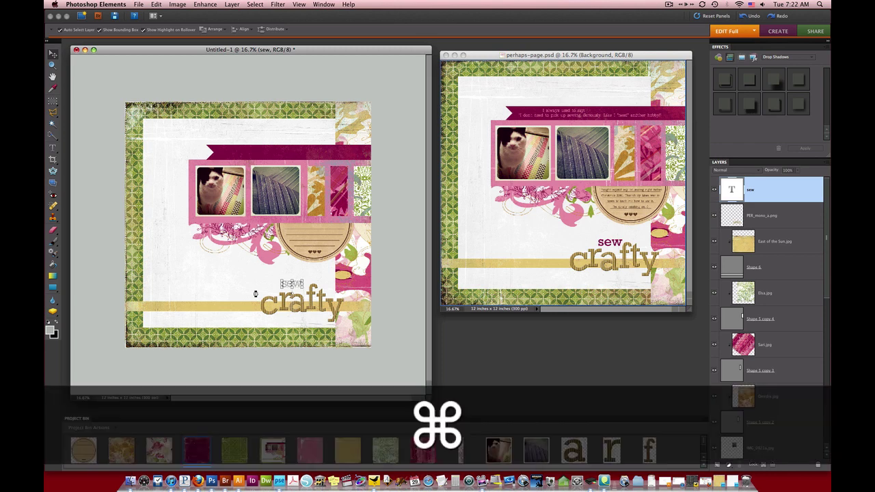
pyautogui.press('super+v')
pyautogui.press('super+g')
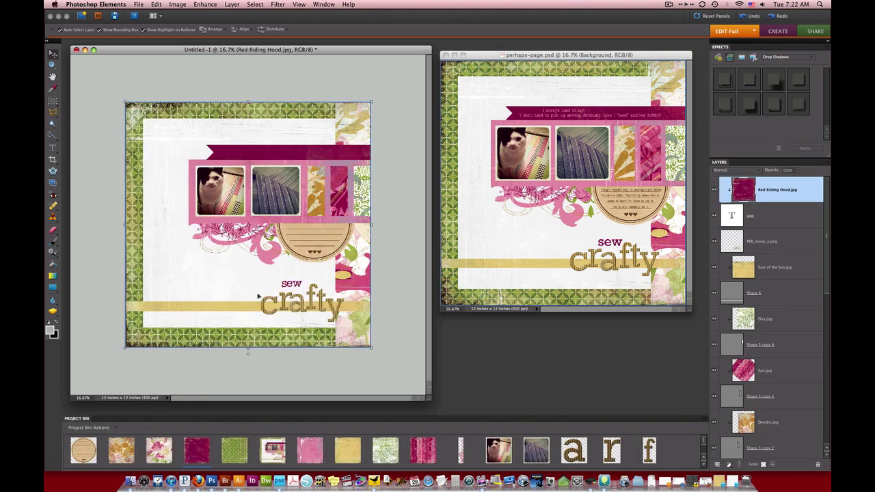
pyautogui.press('v')
# Nudge the "sew" text slightly right and down so it sits just above "crafty", and deselect it
pyautogui.click(774, 213)
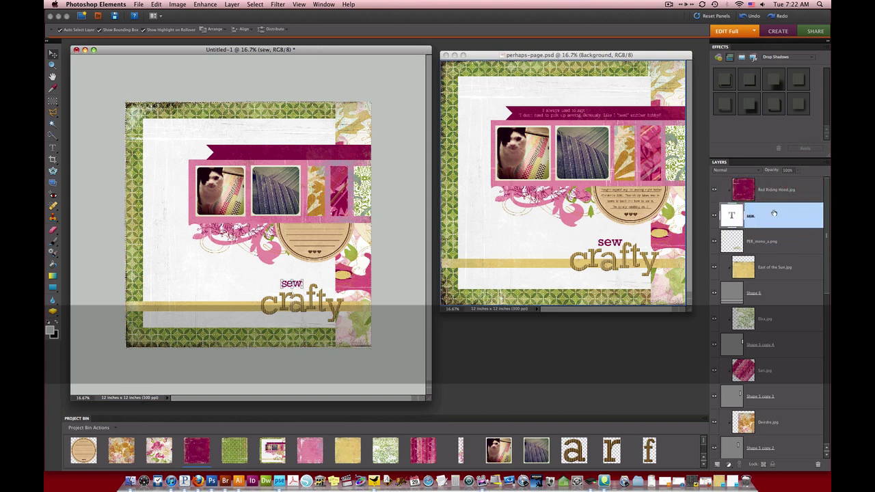
pyautogui.press('Right')
pyautogui.press('Right')
pyautogui.press('Right')
pyautogui.press('Right')
pyautogui.press('Down')
pyautogui.press('Down')
pyautogui.press('Right')
pyautogui.press('Right')
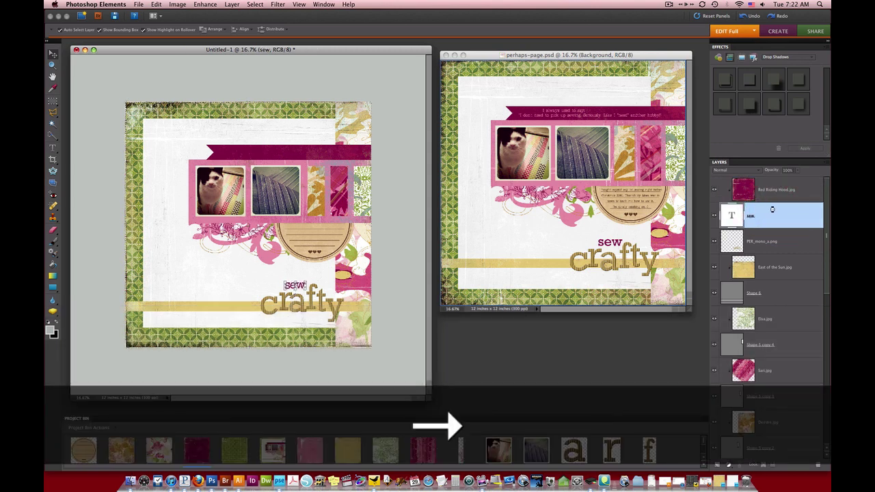
pyautogui.press('Down')
pyautogui.press('Down')
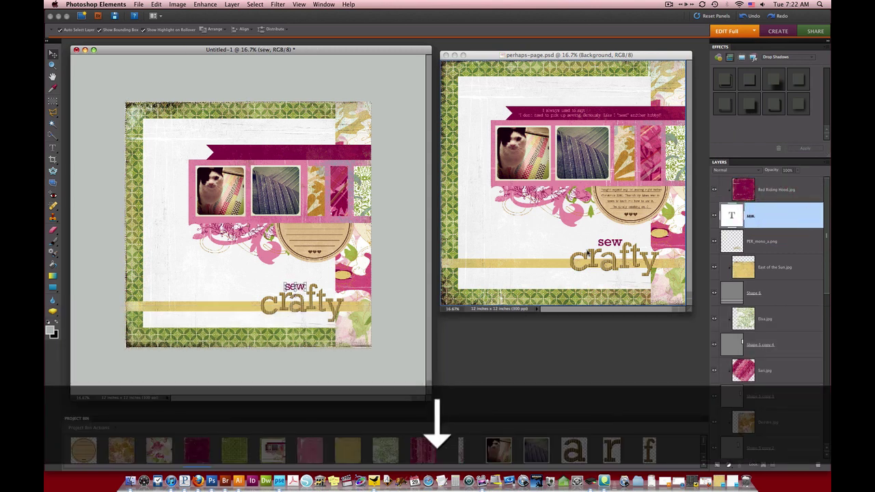
pyautogui.click(384, 363)
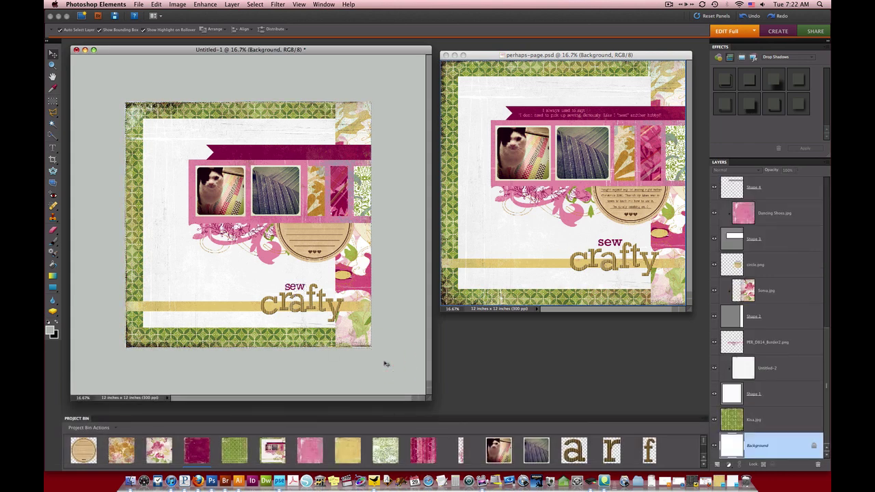
# Apply a drop shadow to the Shape 1 layer with size 13 px, distance 10 px and opacity about 40%
pyautogui.click(773, 396)
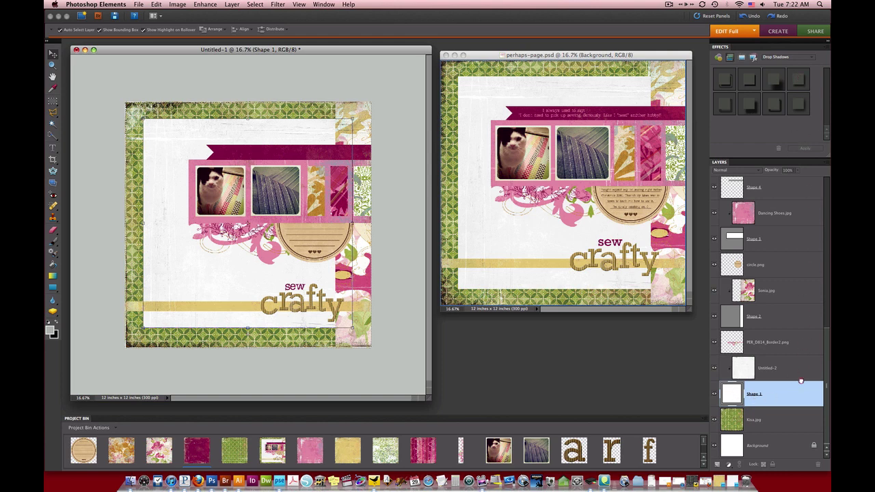
pyautogui.moveTo(801, 380); pyautogui.dragTo(796, 396)
pyautogui.doubleClick(797, 79)
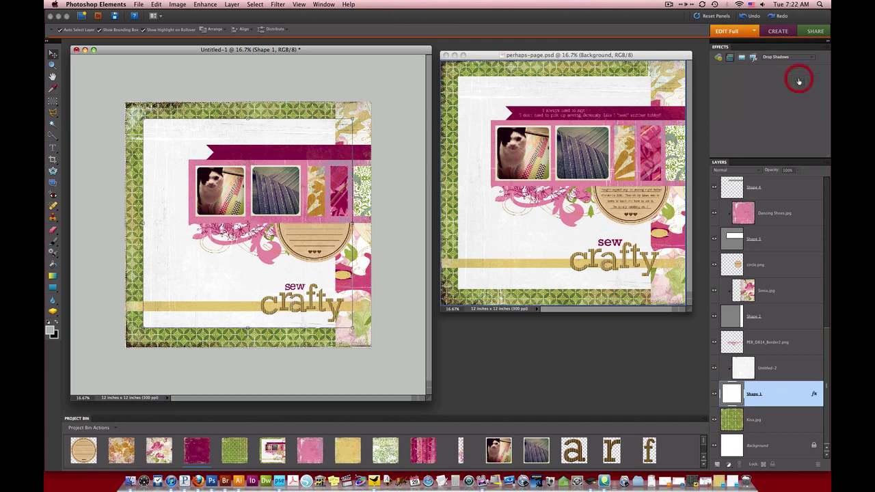
pyautogui.doubleClick(814, 394)
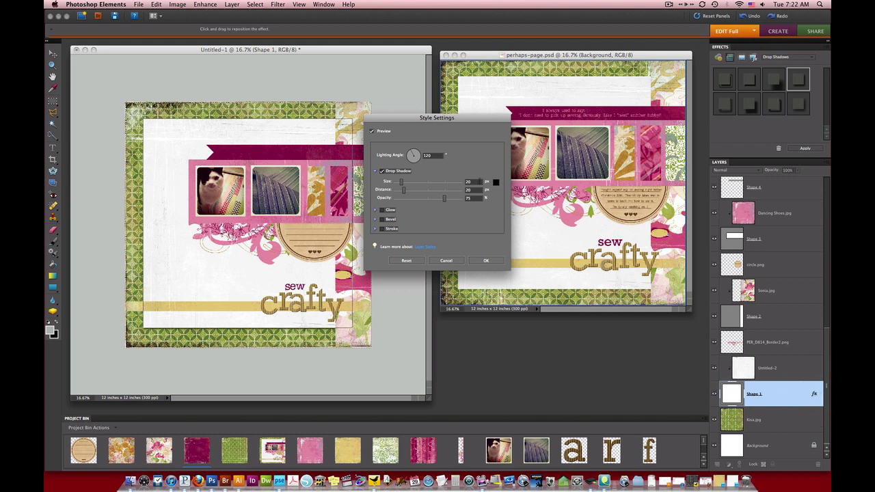
pyautogui.moveTo(402, 182); pyautogui.dragTo(399, 191)
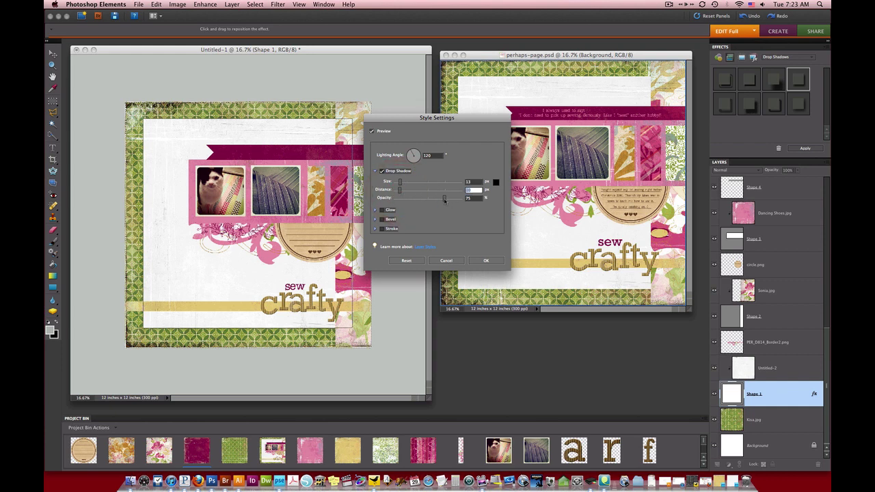
pyautogui.moveTo(444, 200); pyautogui.dragTo(418, 199)
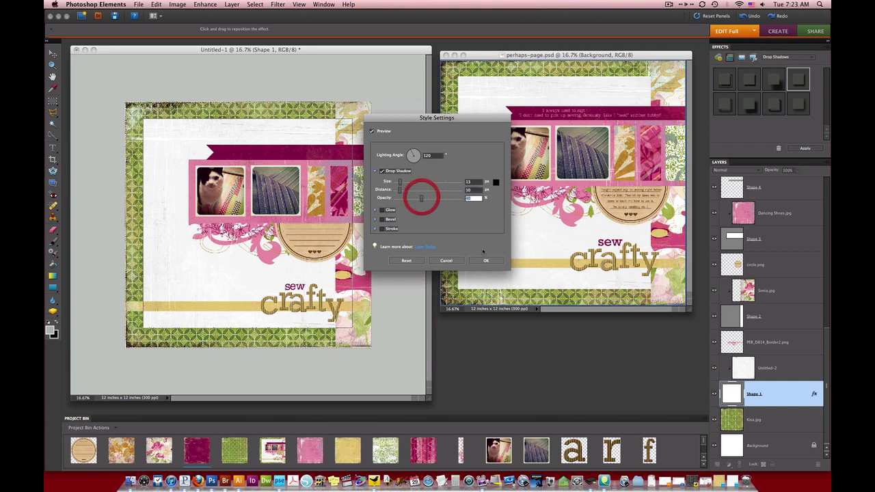
pyautogui.click(485, 261)
pyautogui.click(399, 369)
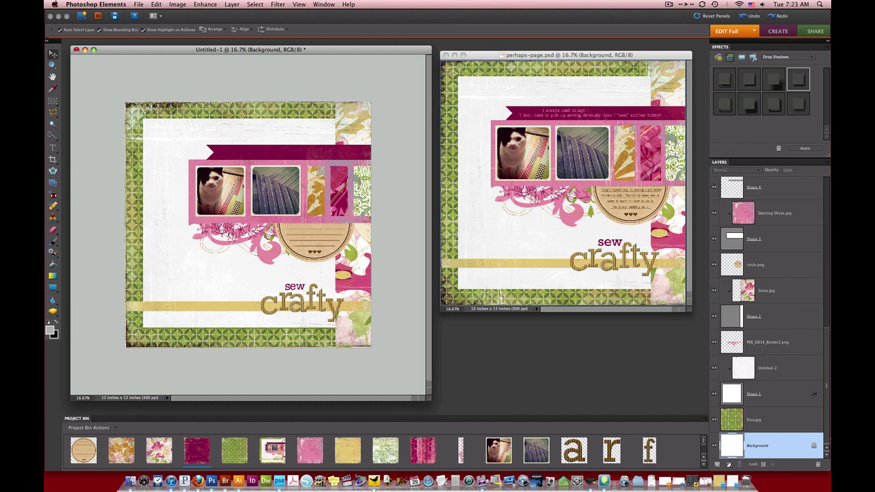
# Copy the drop shadow layer style from Shape 1 and paste it onto the Shape 2 layer
pyautogui.rightClick(791, 397)
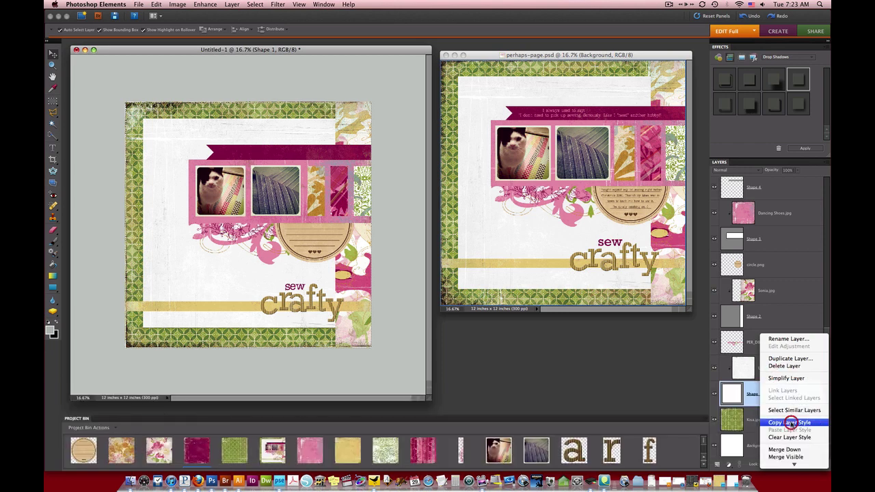
pyautogui.click(791, 423)
pyautogui.scroll(3, 790, 425)
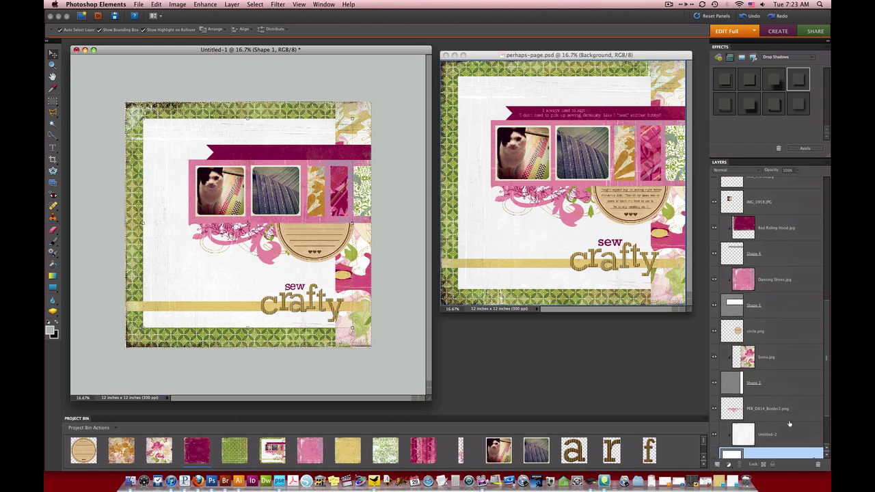
pyautogui.click(784, 386)
pyautogui.rightClick(785, 387)
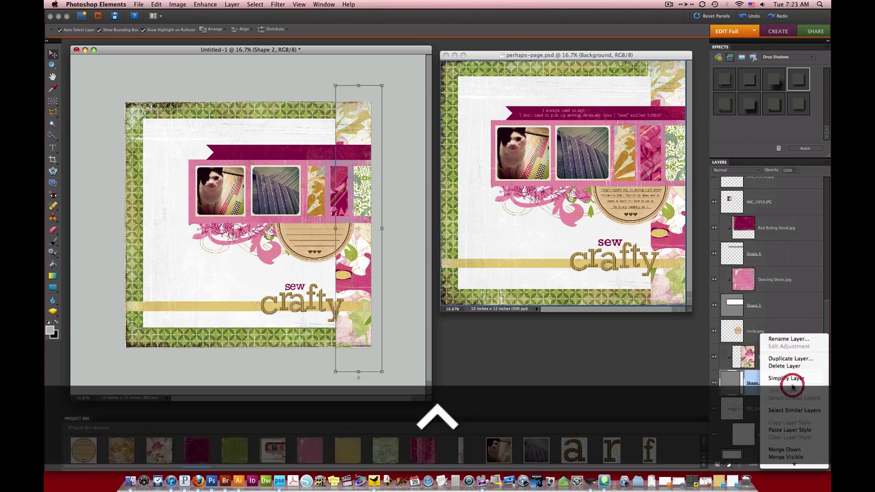
pyautogui.click(788, 430)
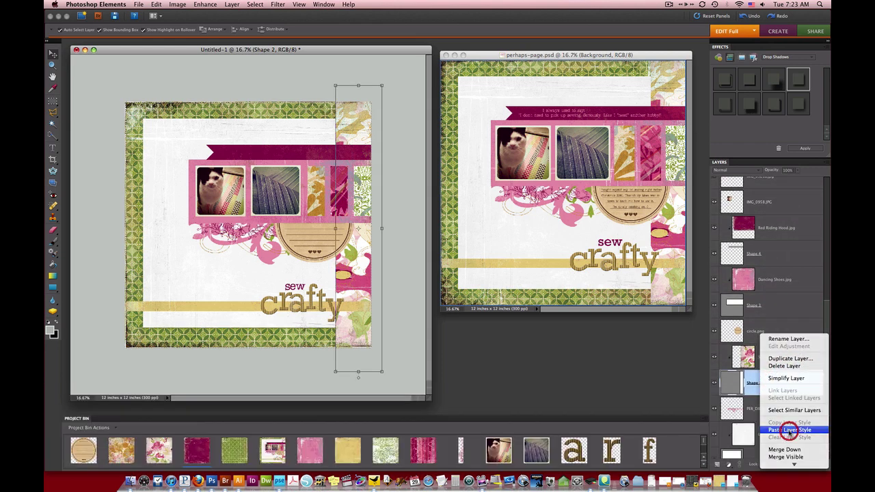
# Paste the copied drop shadow style onto the circle.png layer and the Shape 3 layer
pyautogui.scroll(2, 785, 403)
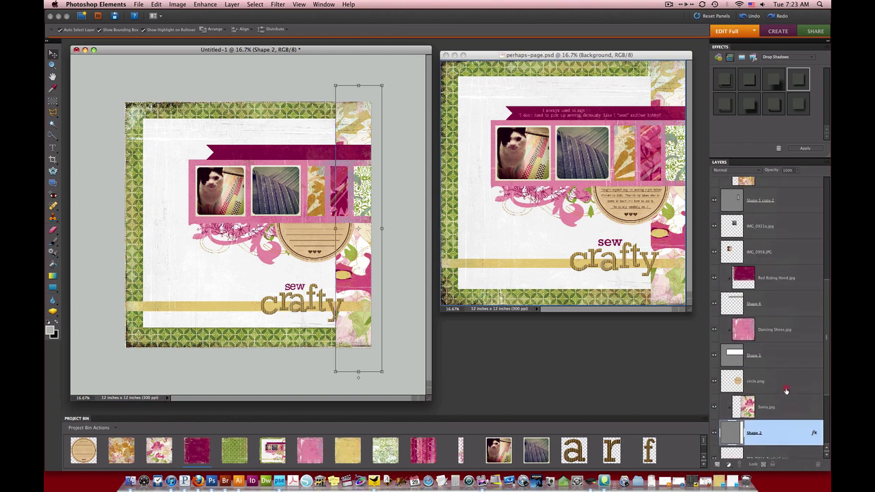
pyautogui.click(786, 381)
pyautogui.rightClick(785, 381)
pyautogui.click(789, 430)
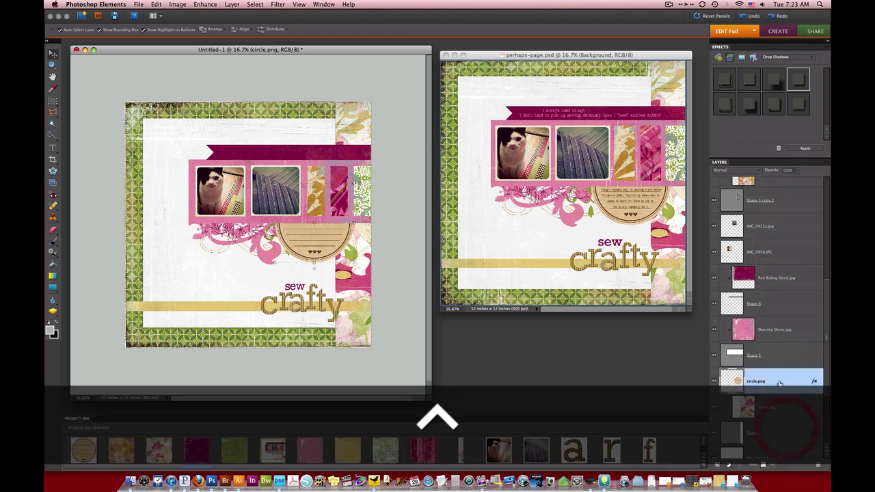
pyautogui.scroll(2, 782, 370)
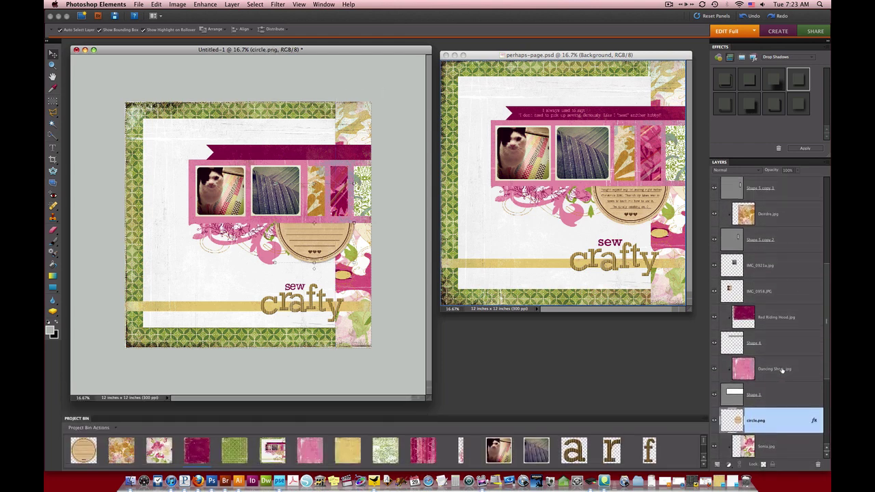
pyautogui.rightClick(784, 394)
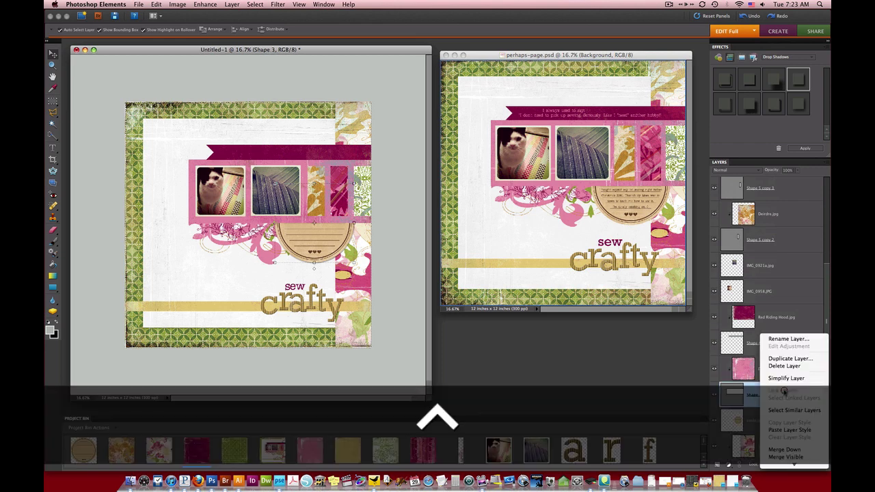
pyautogui.click(785, 427)
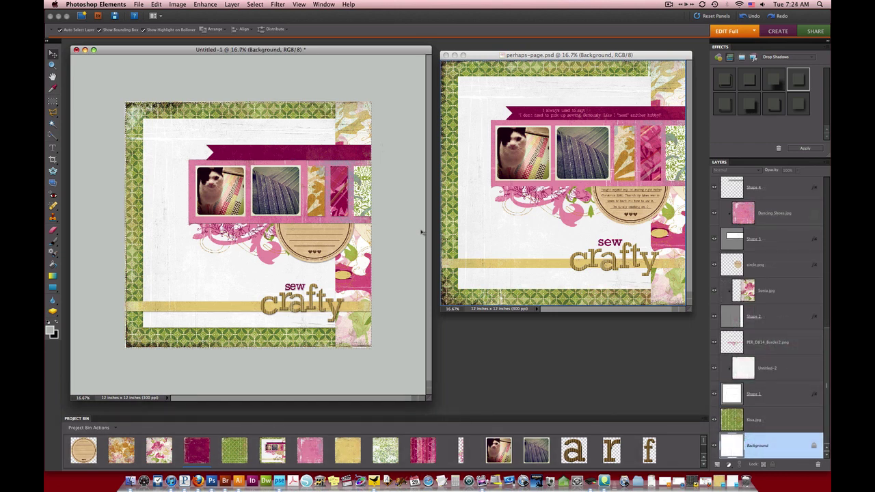
# Copy the "I always used to say" quote from perhaps-page.psd onto the page's dark ribbon, and raise its layer to just below "sew"
pyautogui.click(555, 116)
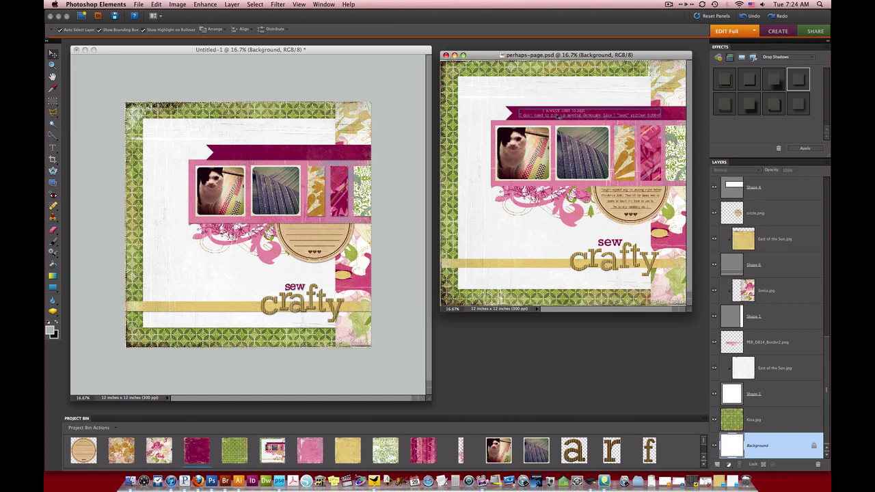
pyautogui.moveTo(555, 116); pyautogui.dragTo(308, 156)
pyautogui.moveTo(793, 447); pyautogui.dragTo(782, 181)
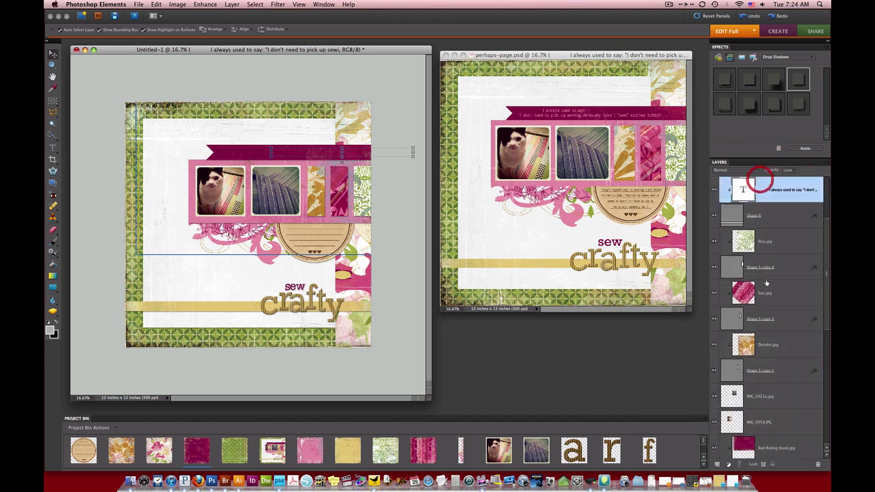
pyautogui.moveTo(751, 206); pyautogui.dragTo(751, 229)
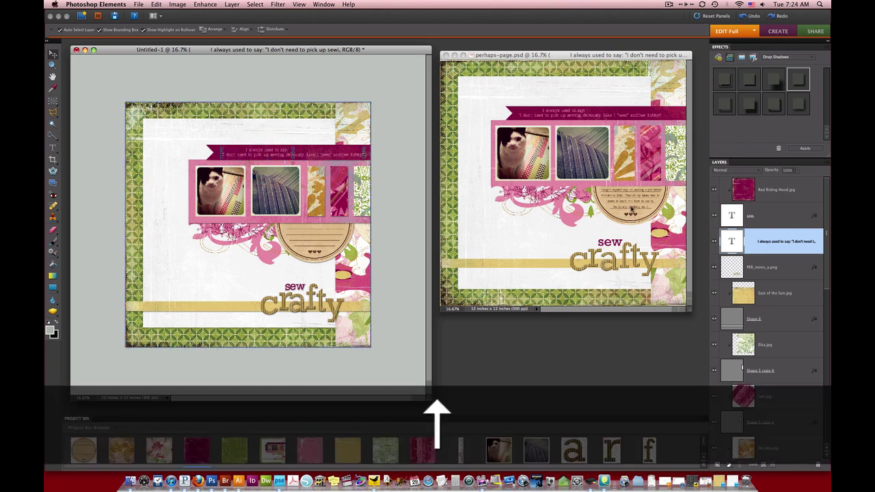
# Copy the sewing journaling text from perhaps-page.psd onto the lined circle, nudge it up and left to fit the lines, and deselect it
pyautogui.click(632, 208)
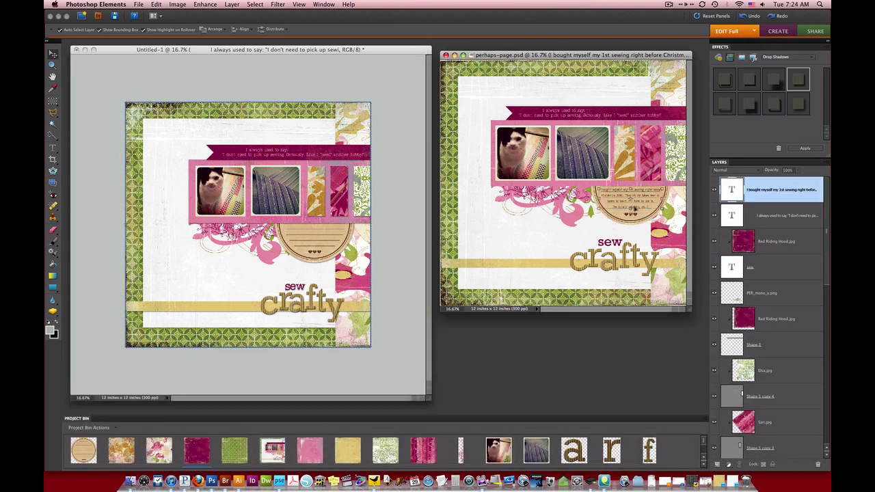
pyautogui.moveTo(632, 208); pyautogui.dragTo(323, 245)
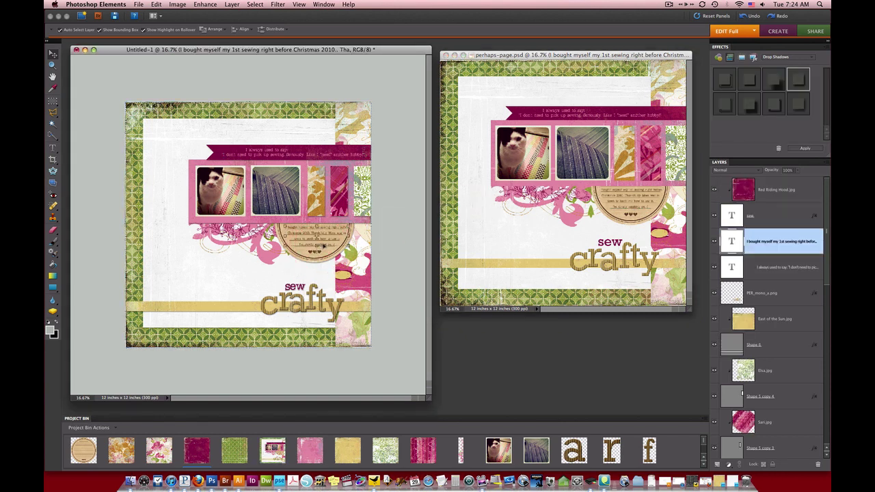
pyautogui.press('Up')
pyautogui.press('Up')
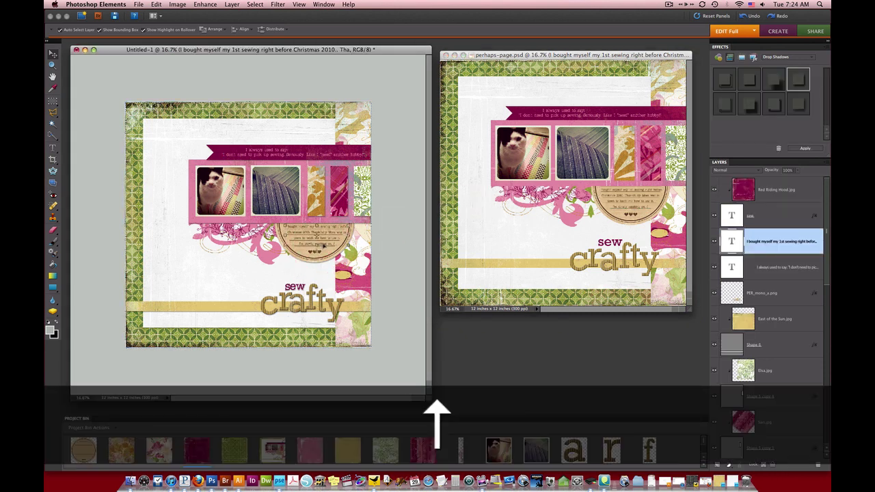
pyautogui.press('Left')
pyautogui.press('Left')
pyautogui.press('Left')
pyautogui.press('Left')
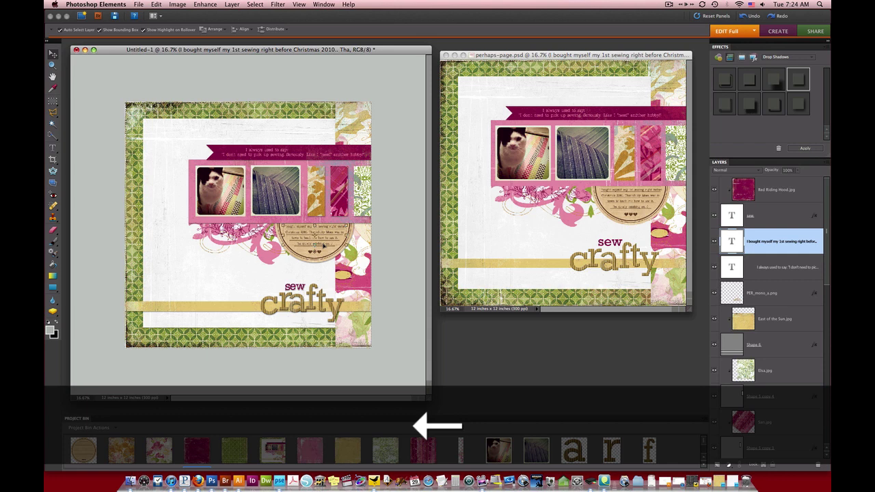
pyautogui.click(390, 287)
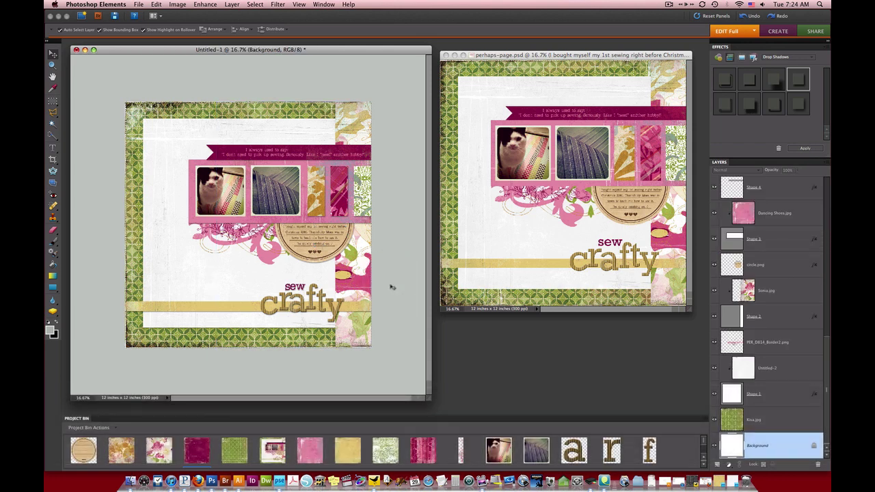